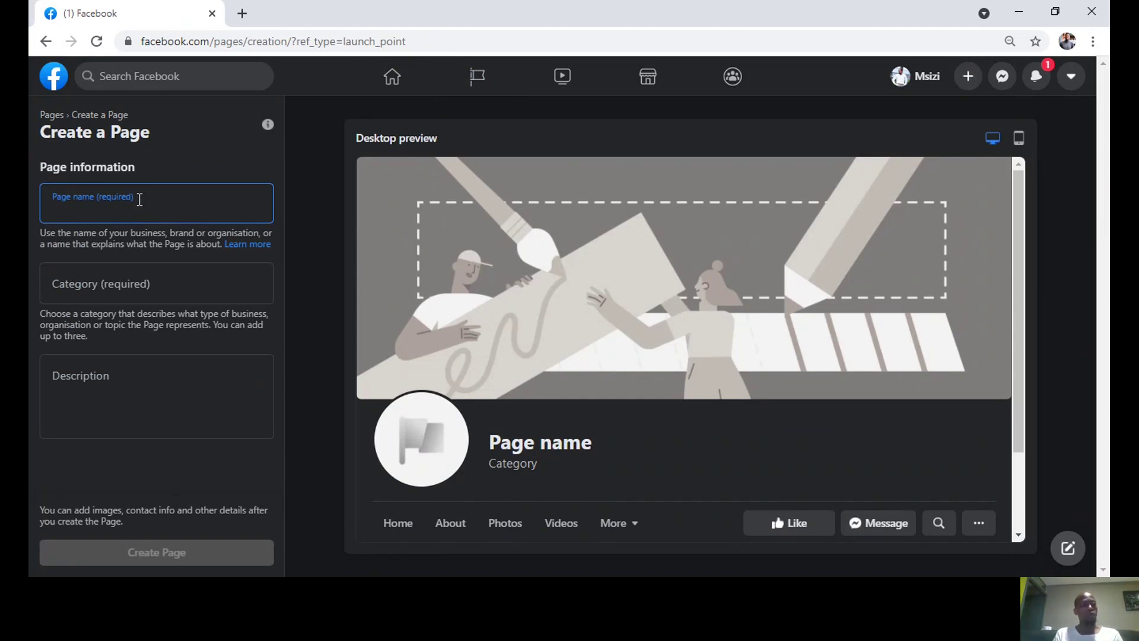
# - Enter "Nomasamaniso Clothing and Fashion" as the name of the new page
pyautogui.write('Noma')
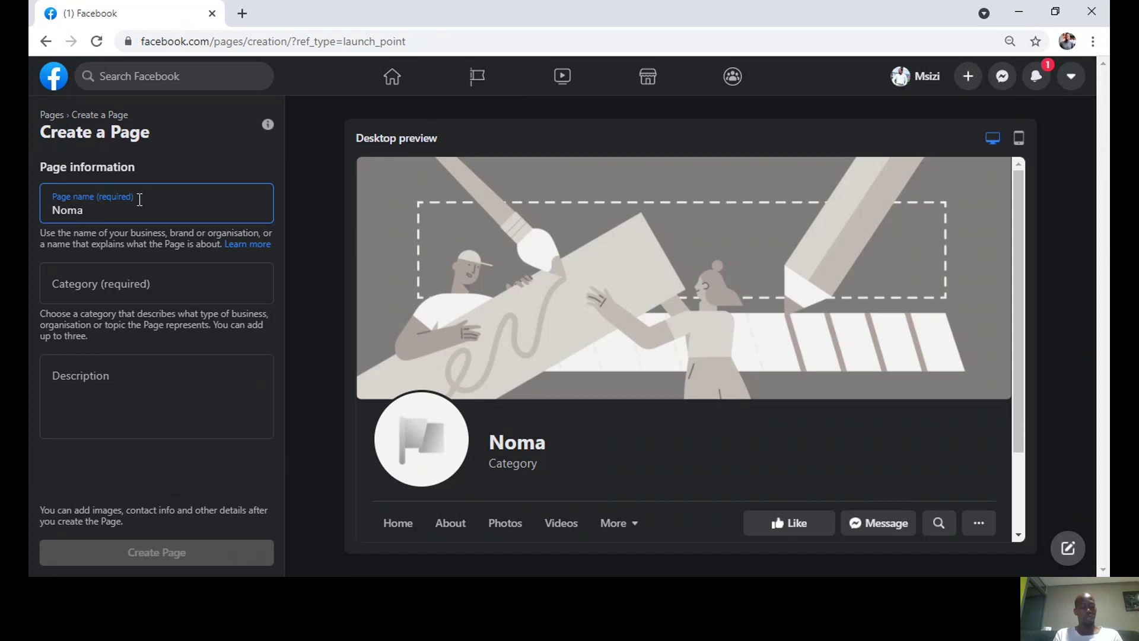
pyautogui.write('samaniso')
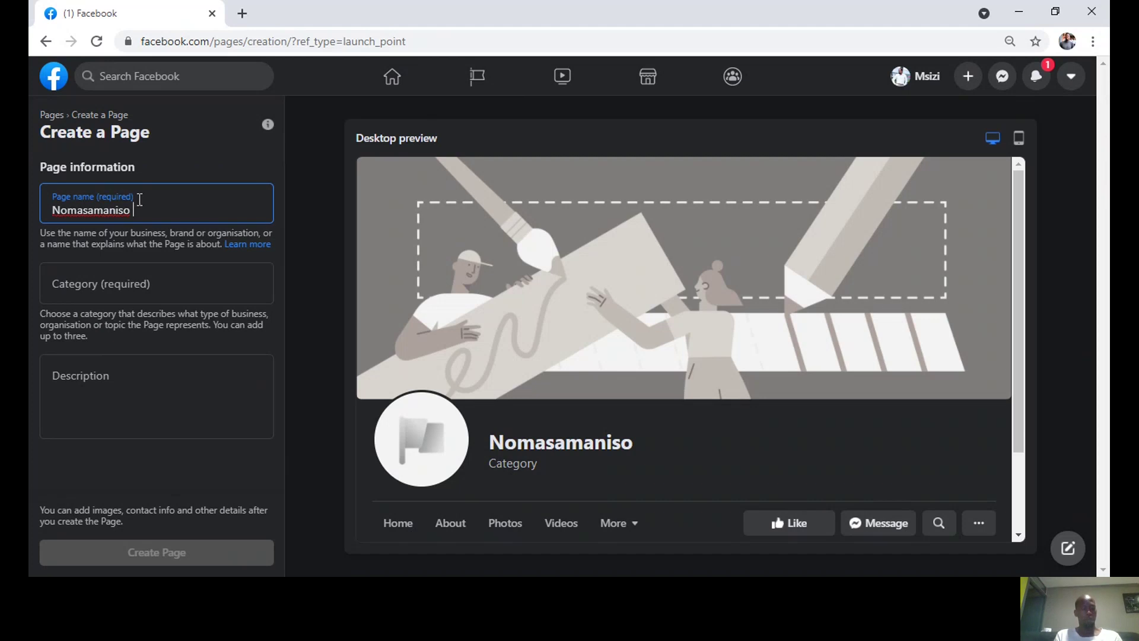
pyautogui.write('Clothing')
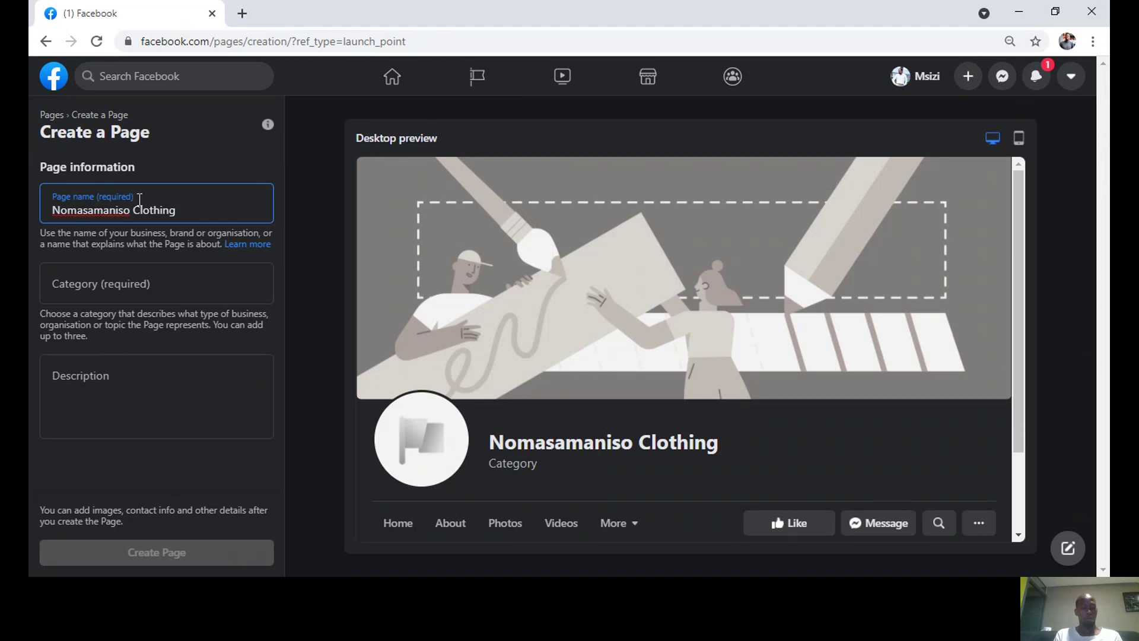
pyautogui.write(' and Fa')
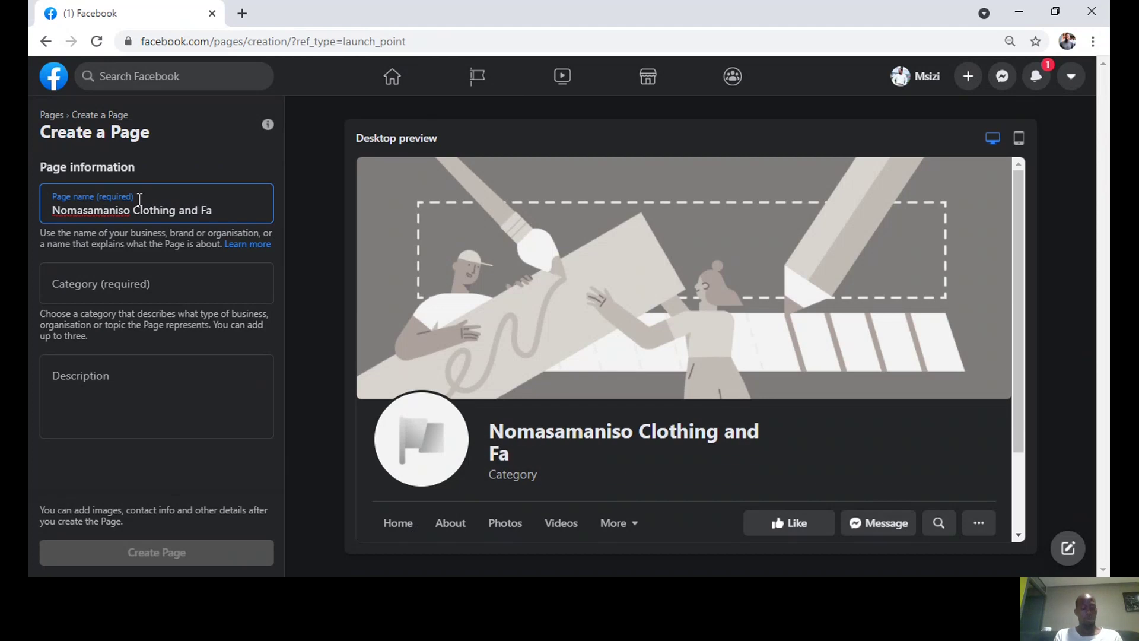
pyautogui.write('shion')
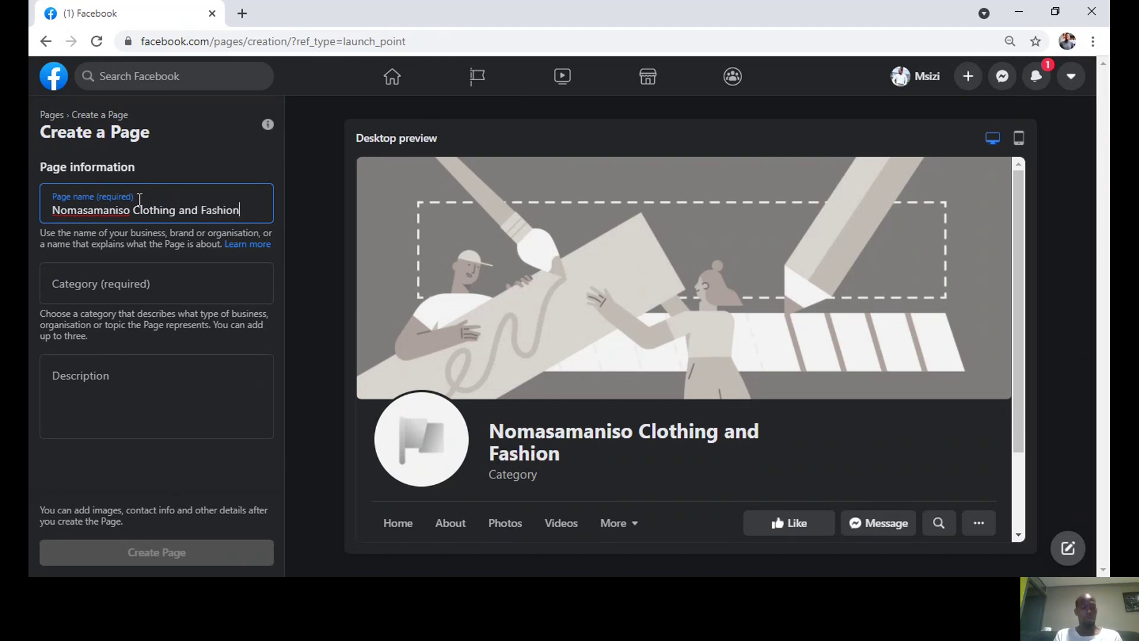
# - Look up "Retail" for the page category and choose Shopping & retail
pyautogui.click(137, 278)
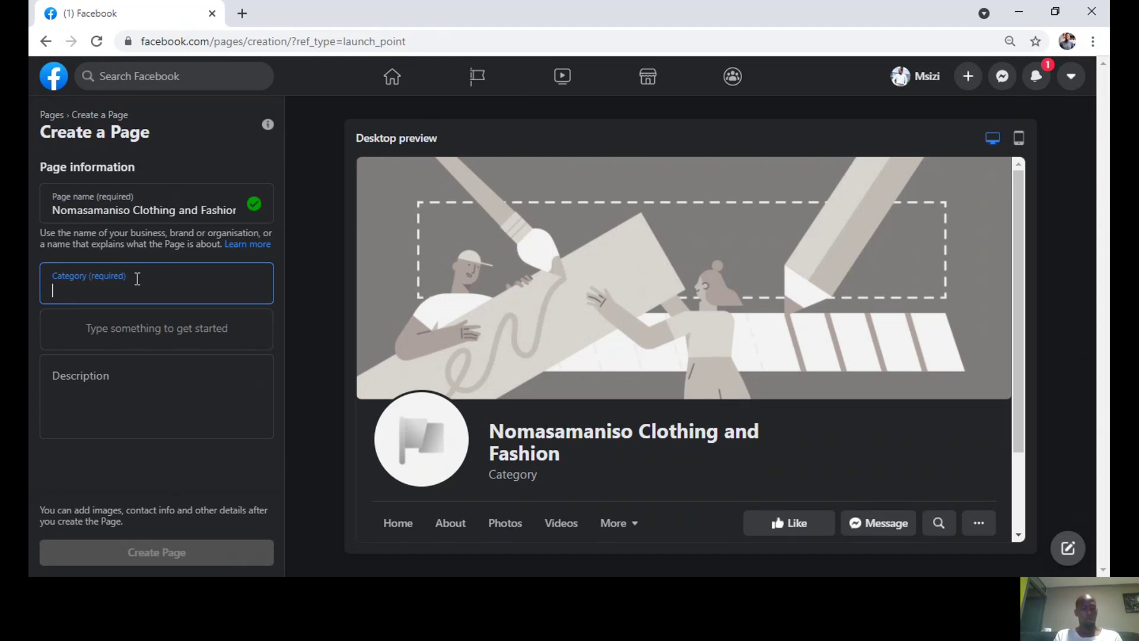
pyautogui.write('Retail')
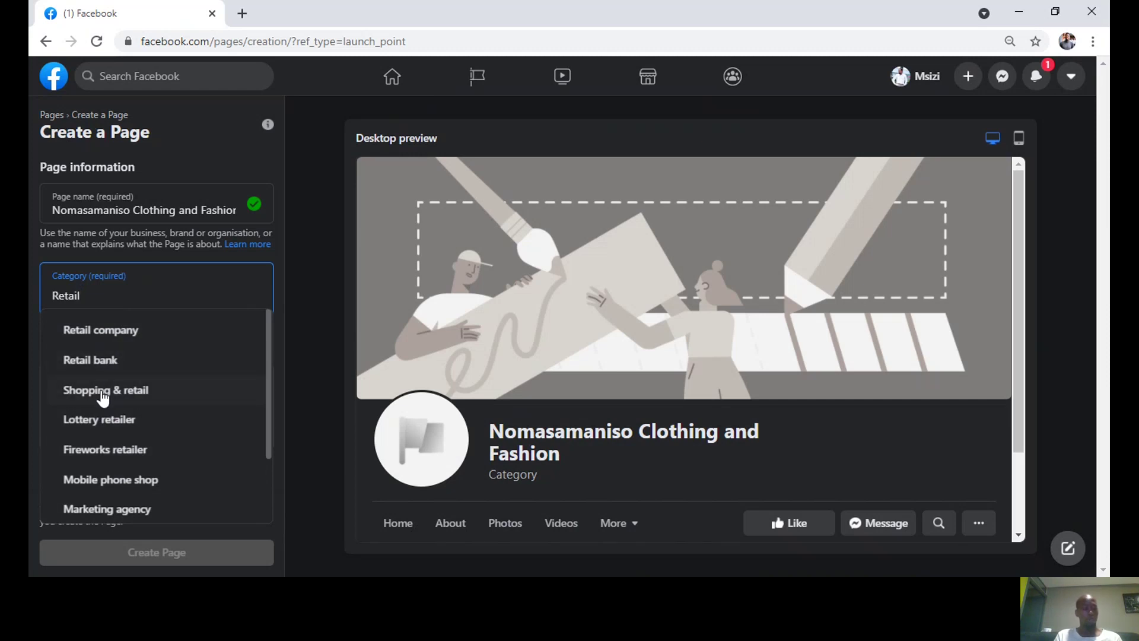
pyautogui.click(127, 396)
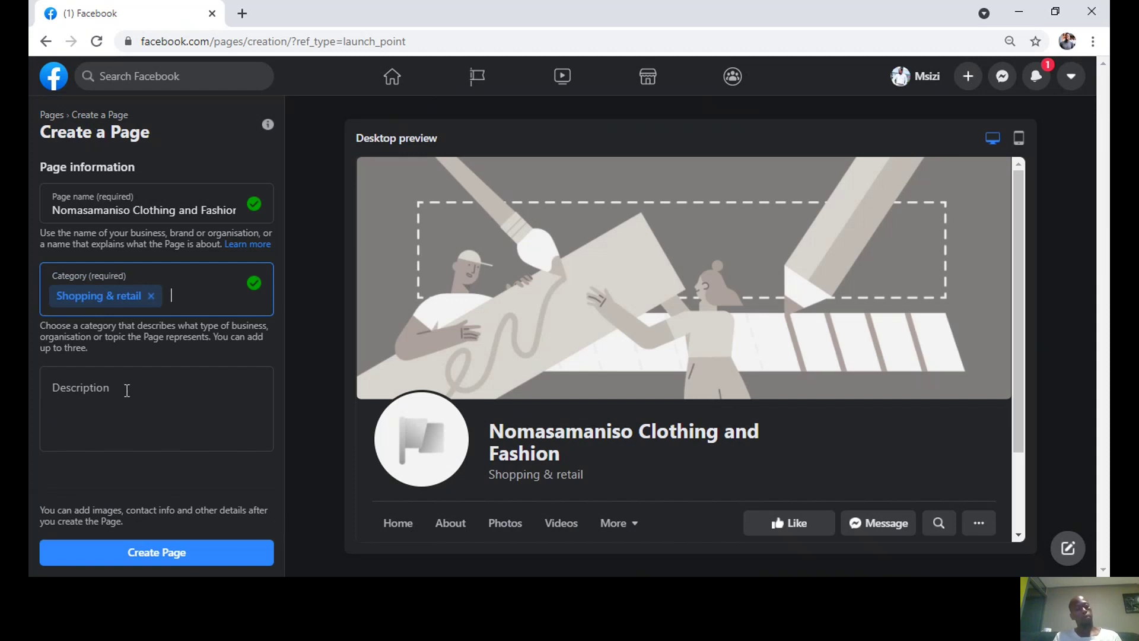
# - Begin the description with "Nomasamaniso Clothing and Fashion is the retail store where you can buy brand new and second hand clothes at an affordable price."
pyautogui.click(106, 390)
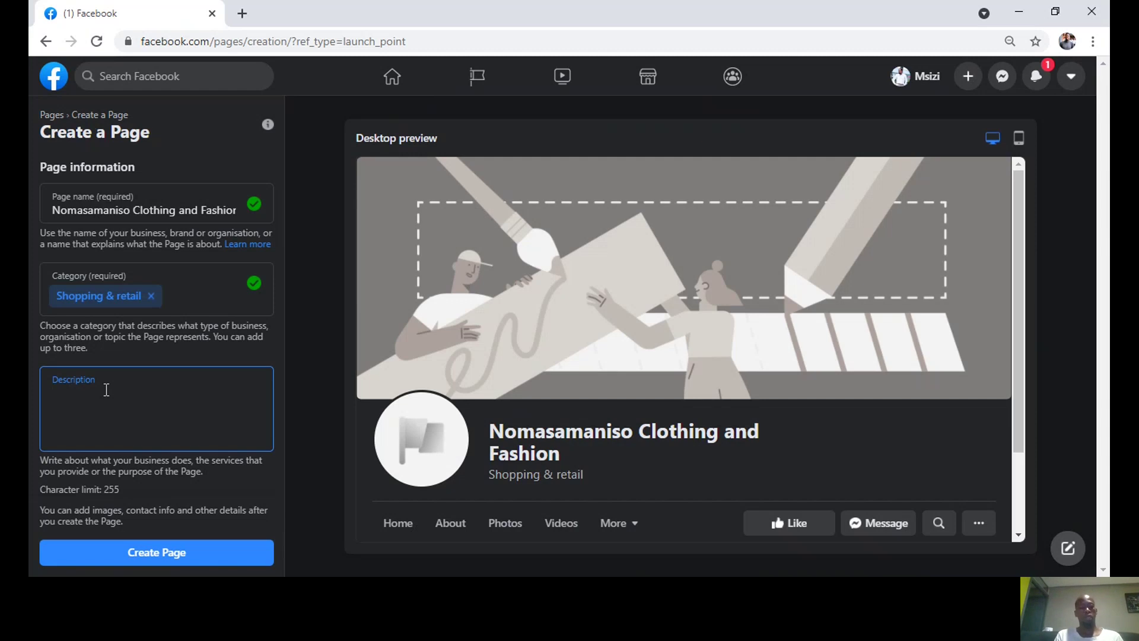
pyautogui.write('No')
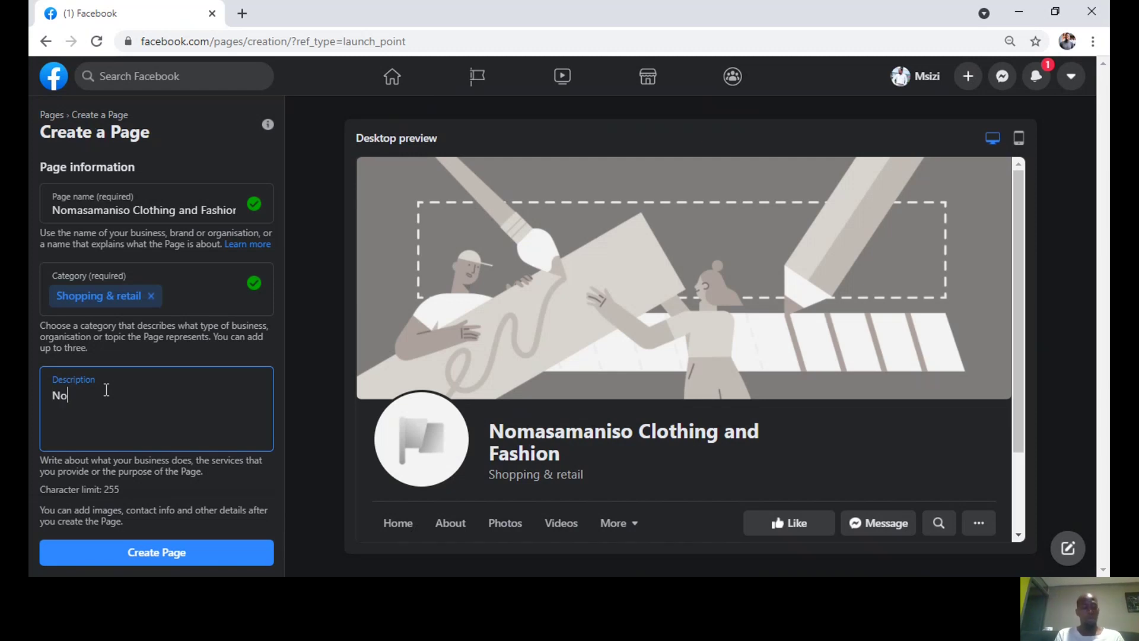
pyautogui.write('masamaniso Cloth')
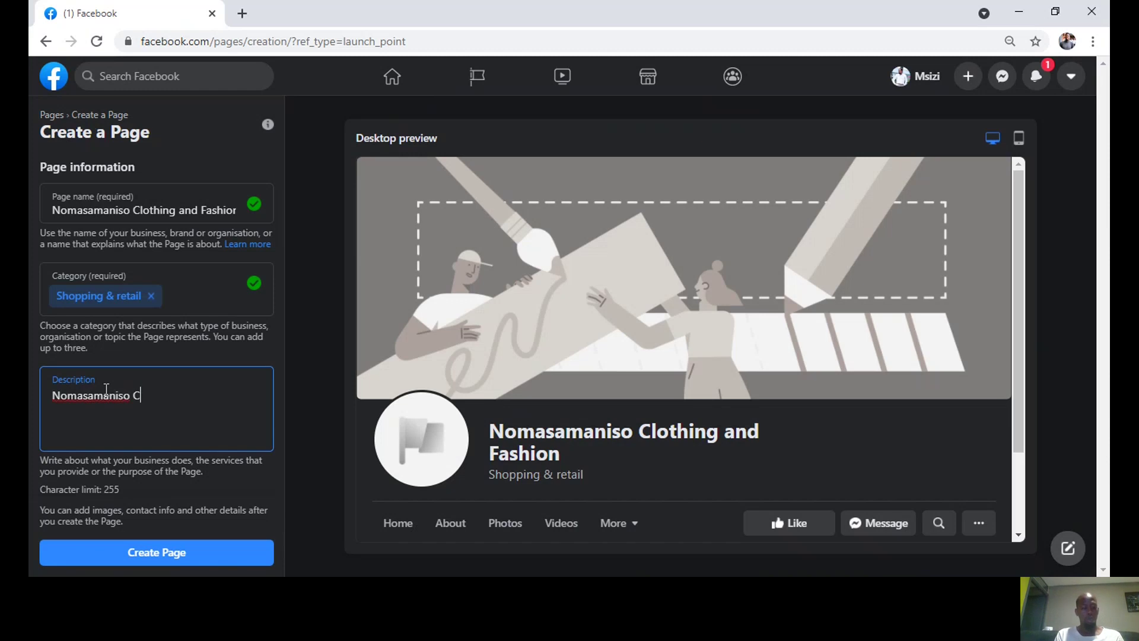
pyautogui.write('ing and Fash')
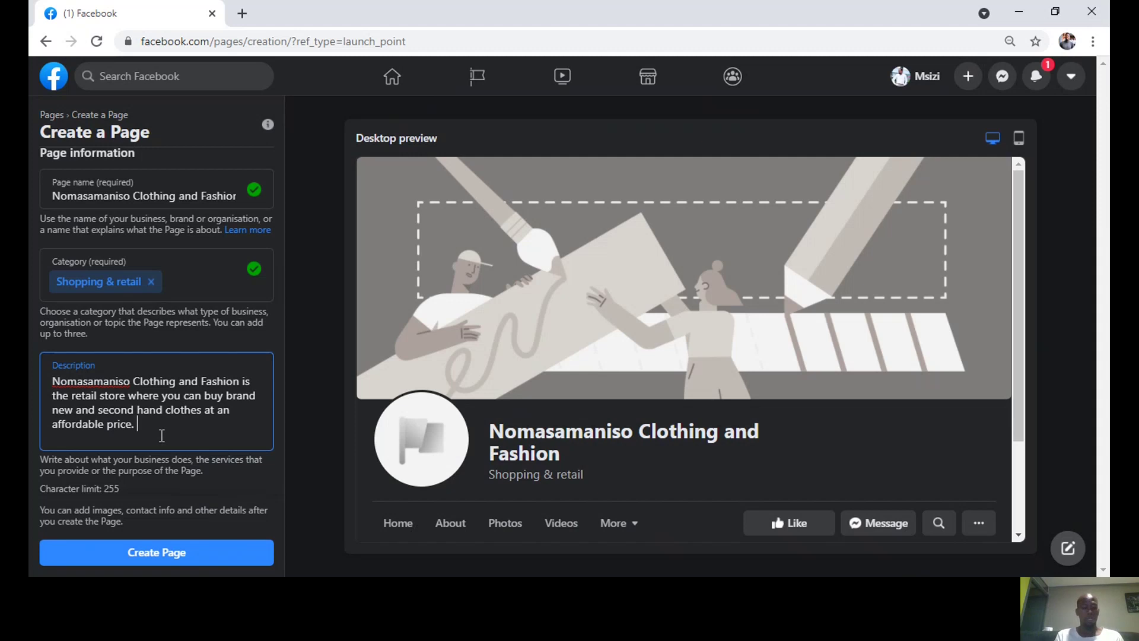
# - Finish the description: "It is a local business targeting women at the ages of 18-35. We are situated at the heart of Durban CBD." and create the page
pyautogui.write('It is a loca')
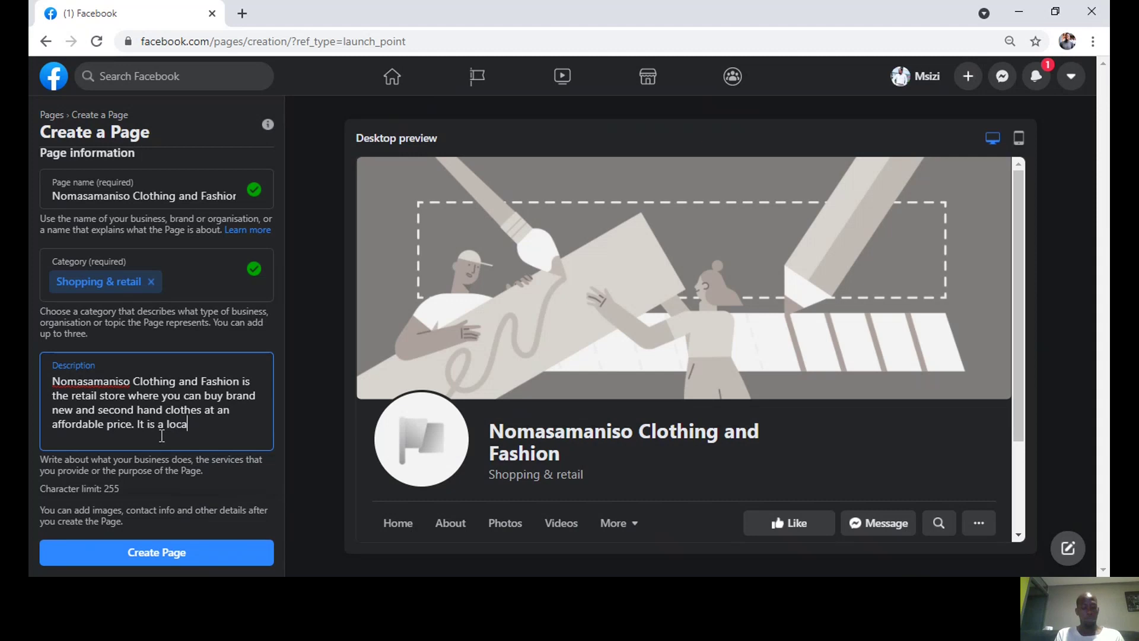
pyautogui.write('l business targe')
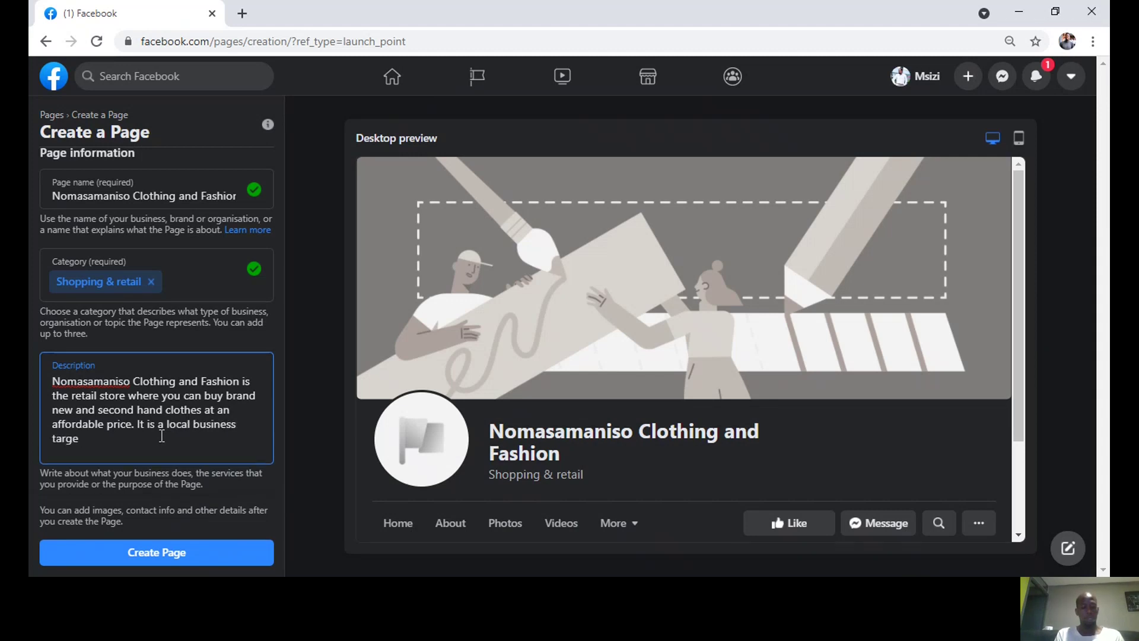
pyautogui.write('ting women at the age')
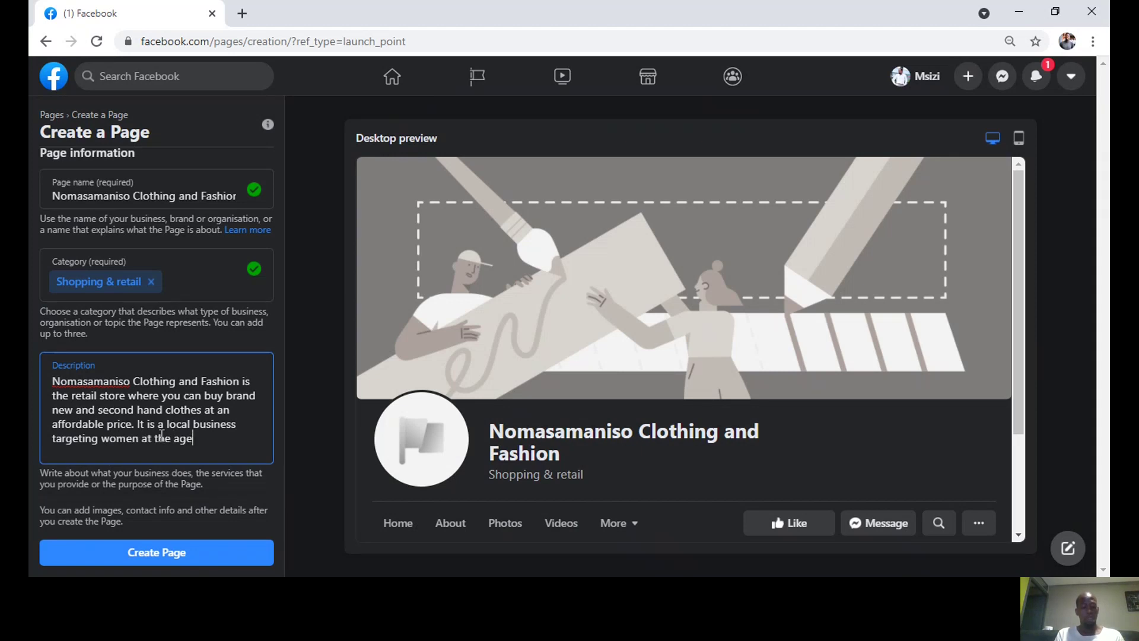
pyautogui.write('s of 18-35.')
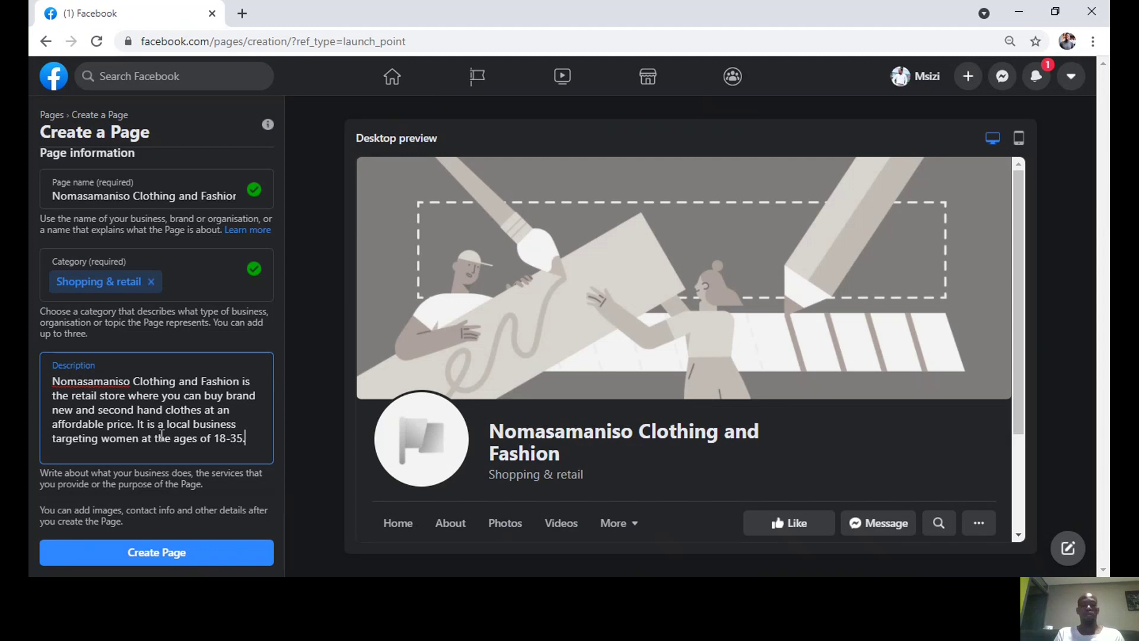
pyautogui.write('We are situated at the heart of Durban CBD.')
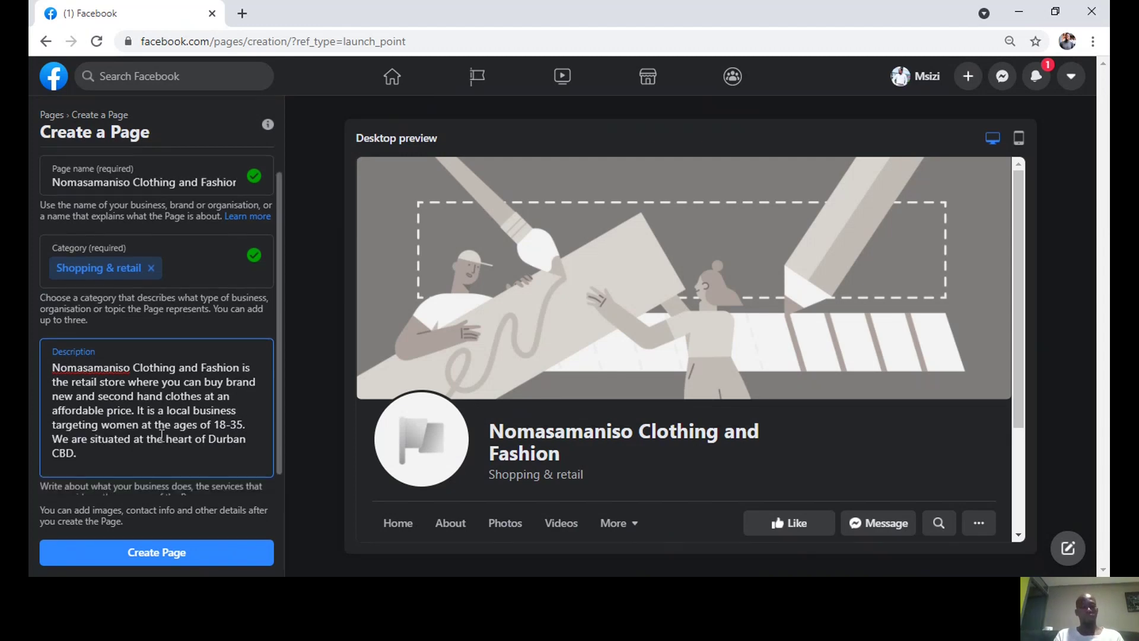
pyautogui.scroll(-1, 158, 433)
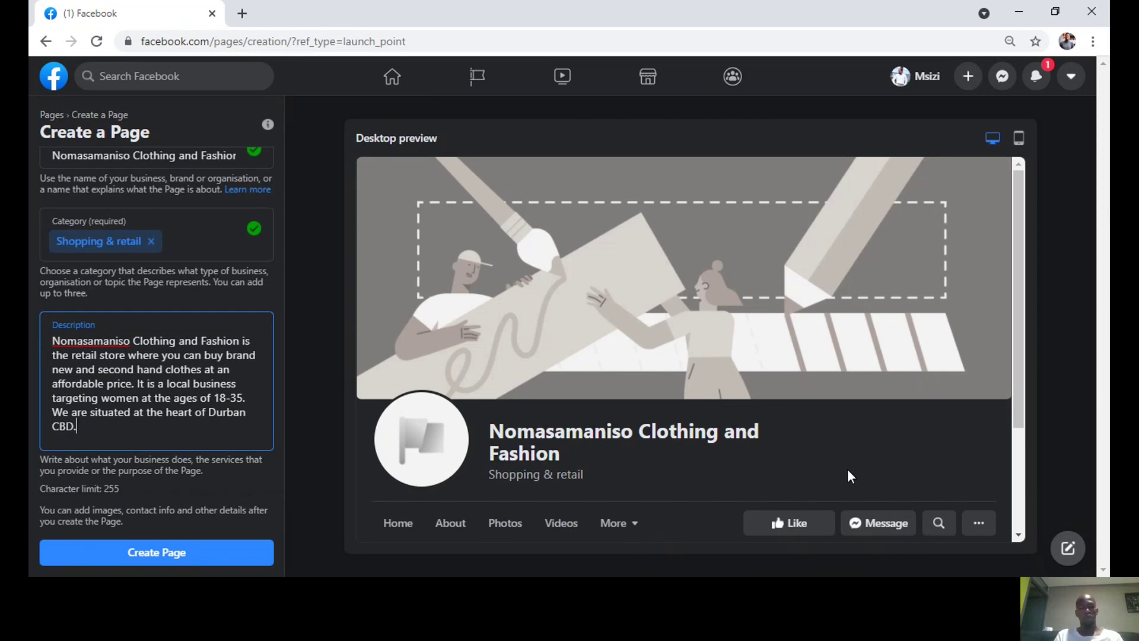
pyautogui.click(193, 555)
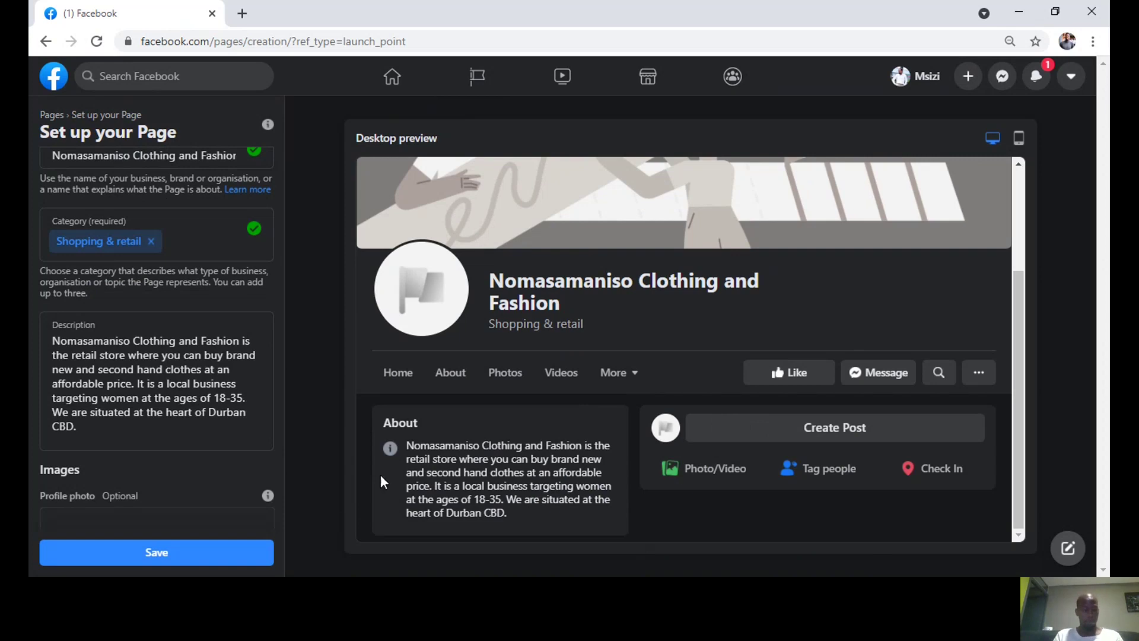
# - Add the image "Blue with Orange Diamond Icon Personal Logo" from the MSN folder as the page's profile picture
pyautogui.scroll(-4, 181, 468)
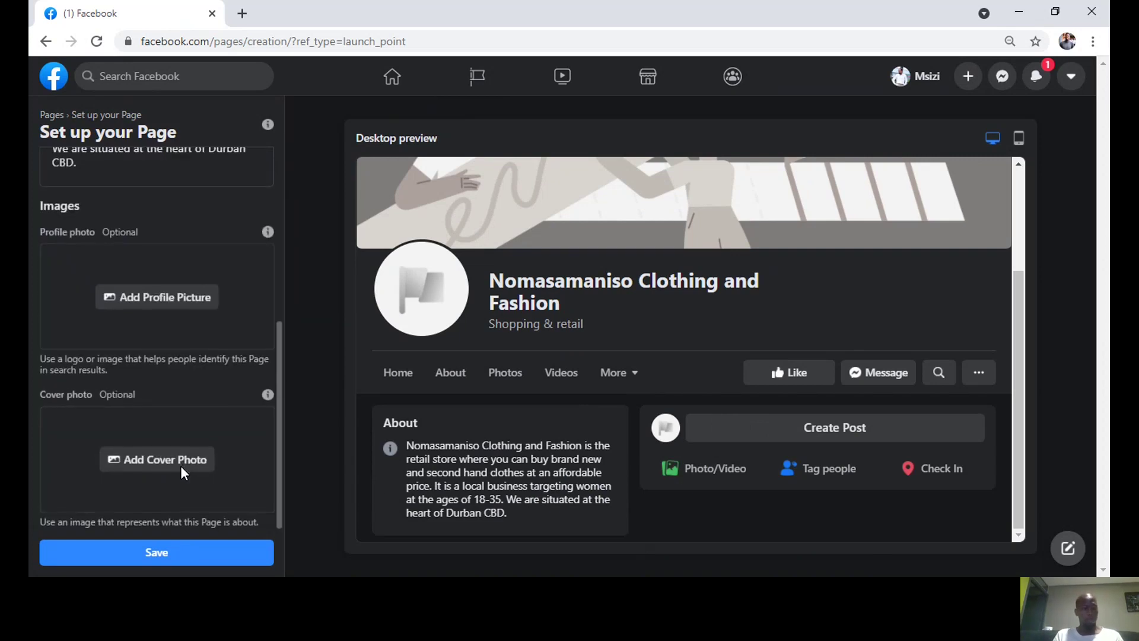
pyautogui.scroll(3, 181, 465)
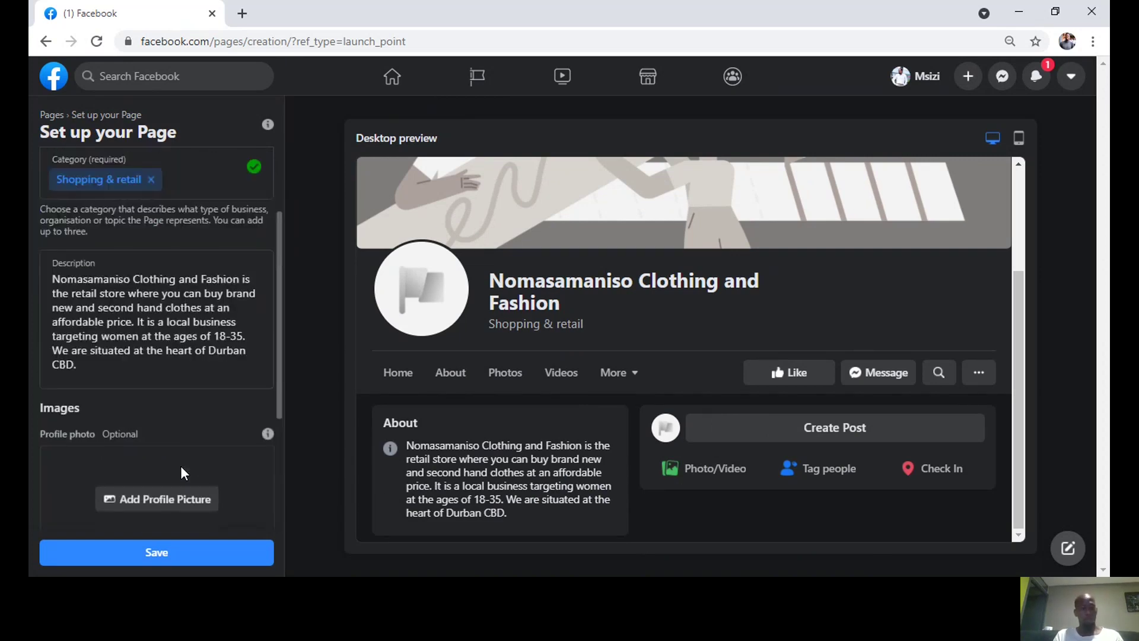
pyautogui.scroll(-3, 149, 319)
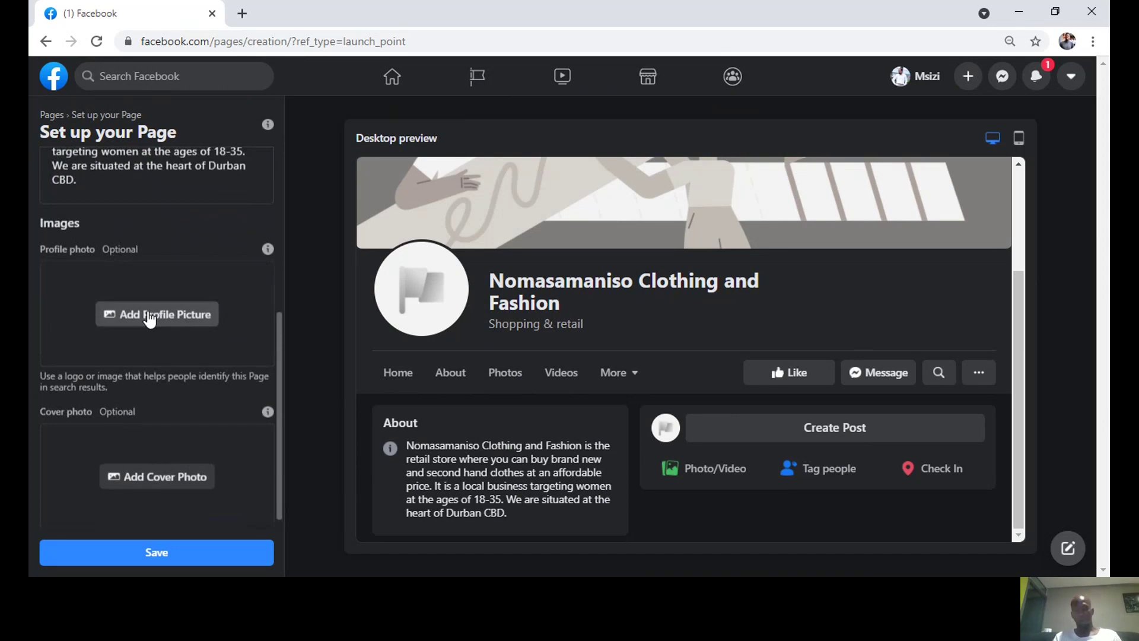
pyautogui.click(149, 318)
pyautogui.scroll(-1, 795, 305)
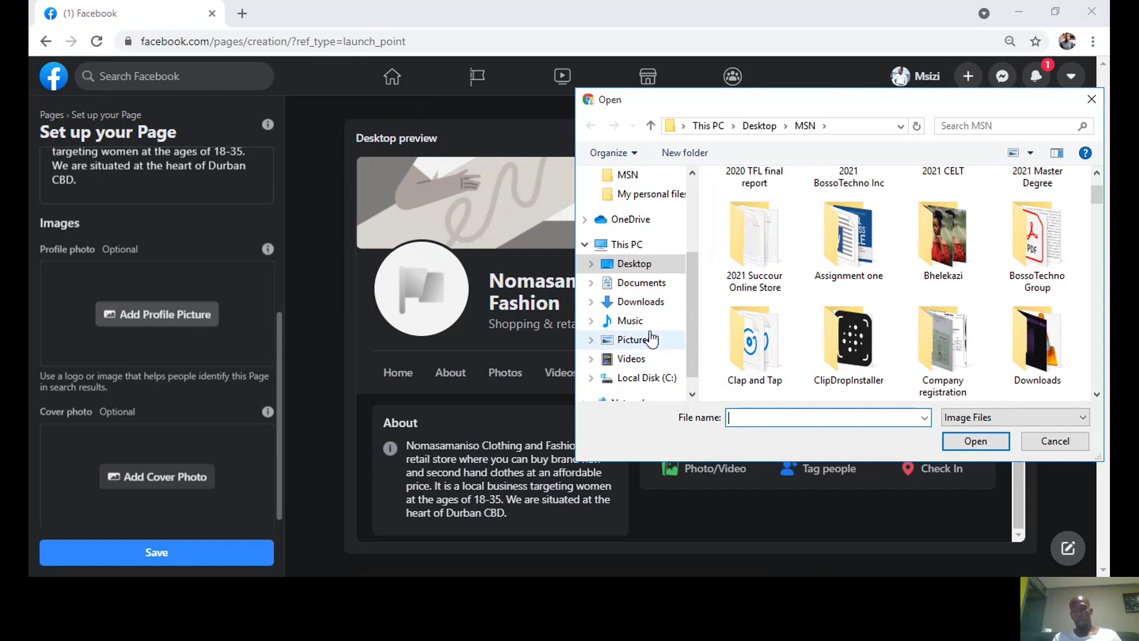
pyautogui.scroll(-3, 881, 303)
pyautogui.scroll(-1, 881, 301)
pyautogui.scroll(2, 881, 300)
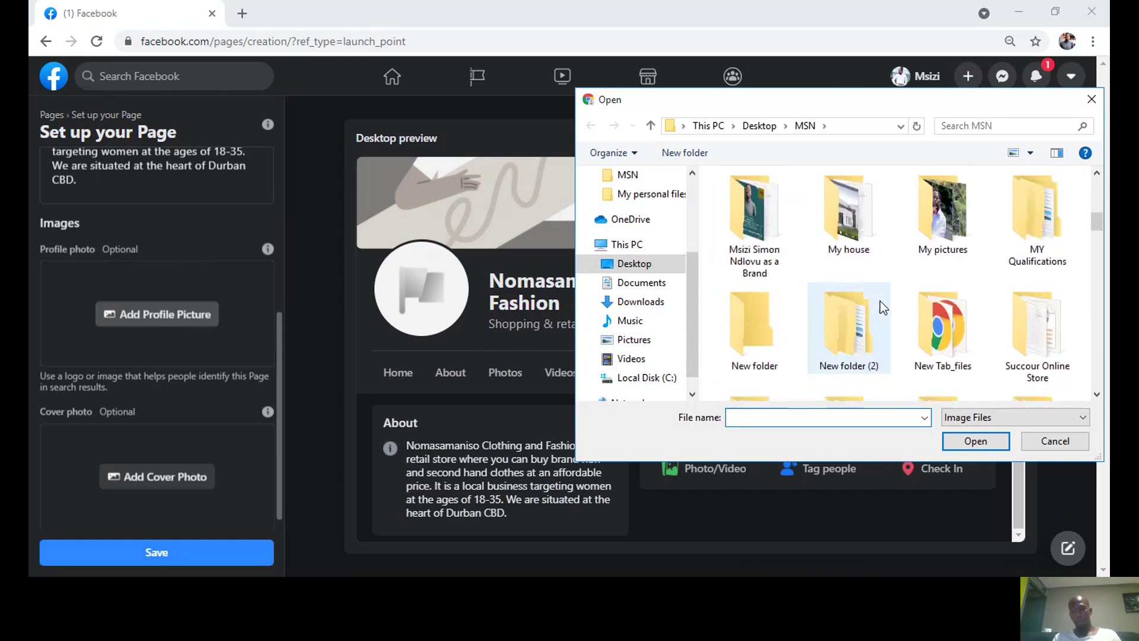
pyautogui.scroll(-4, 880, 301)
pyautogui.scroll(1, 880, 301)
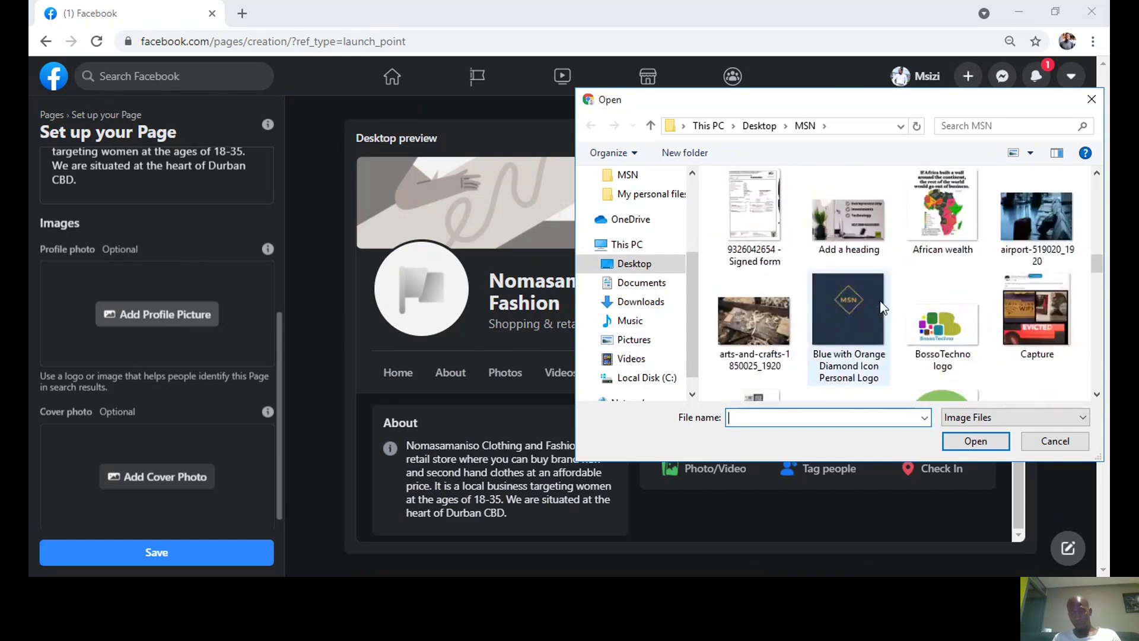
pyautogui.click(855, 301)
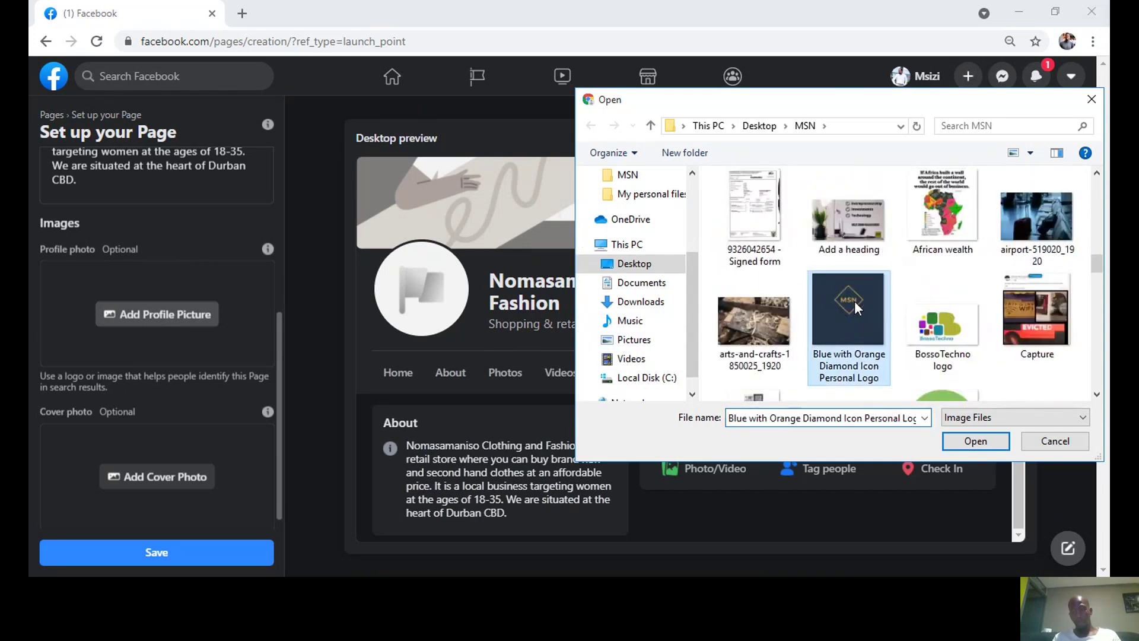
pyautogui.click(976, 441)
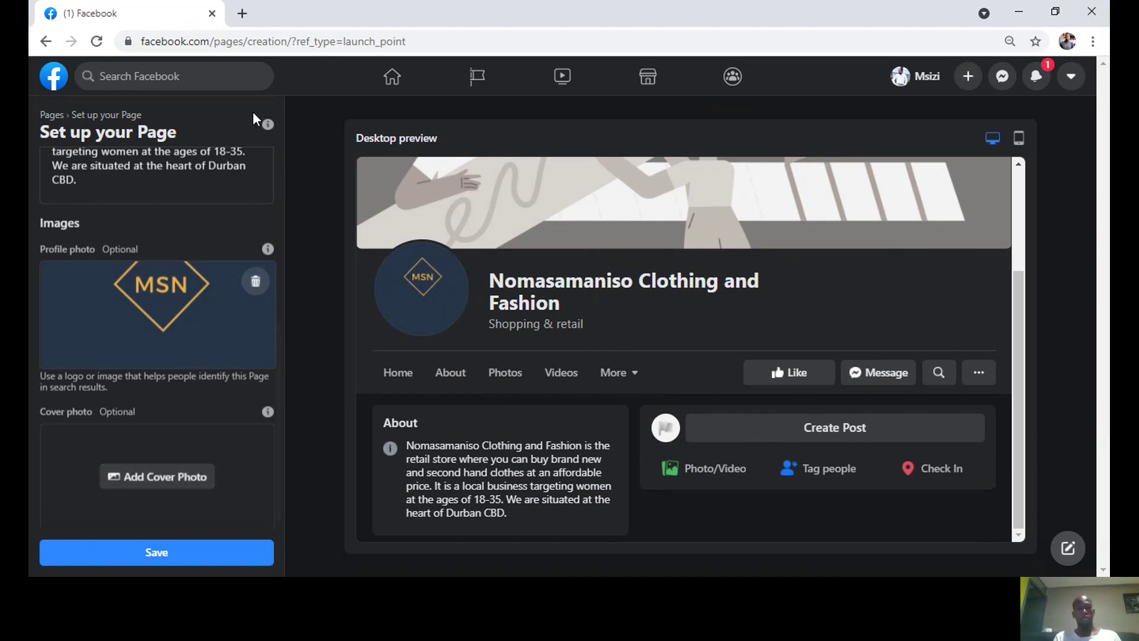
# - Switch to Canva by opening canva.com in a new browser tab
pyautogui.click(254, 17)
pyautogui.write('c')
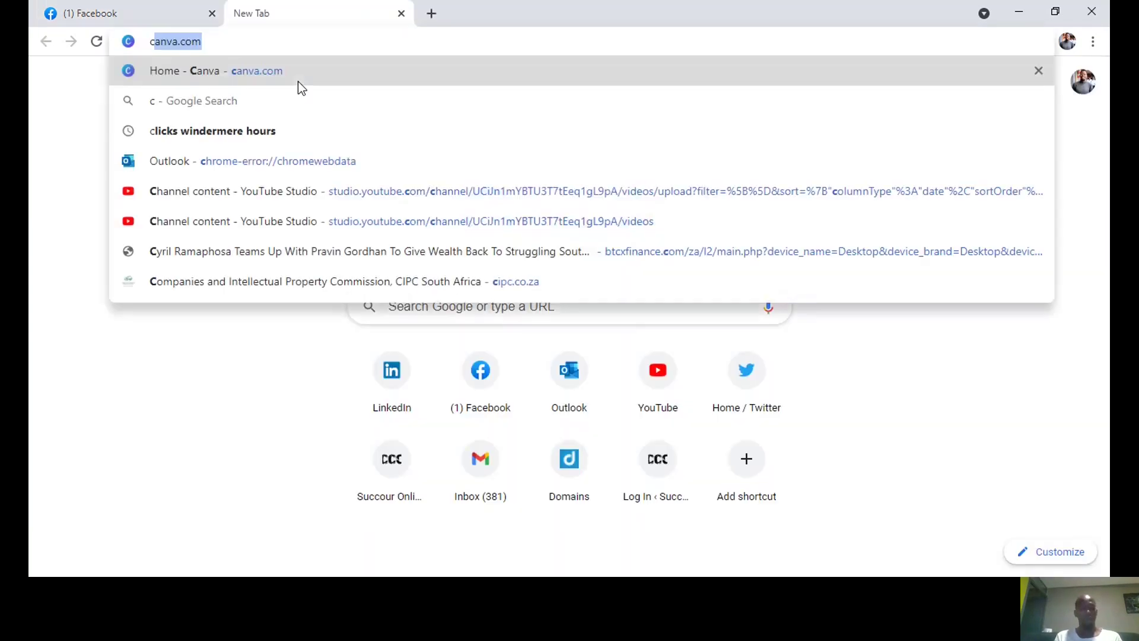
pyautogui.click(298, 87)
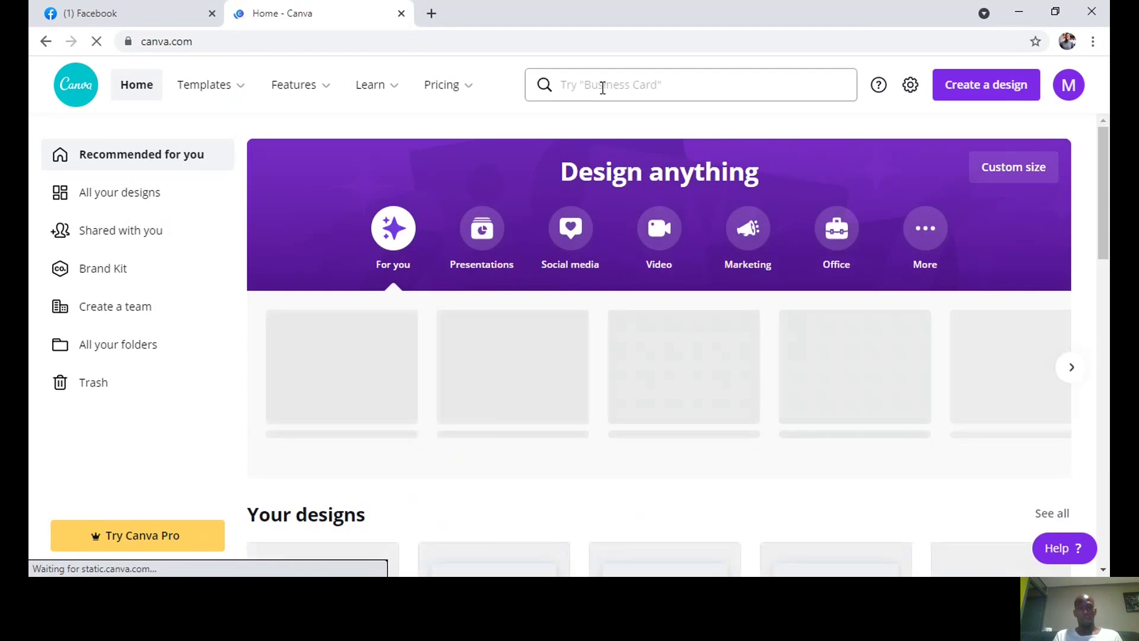
# - Search Canva's templates for "facebook profile picture" and browse the template designs
pyautogui.click(603, 88)
pyautogui.write('faceboo')
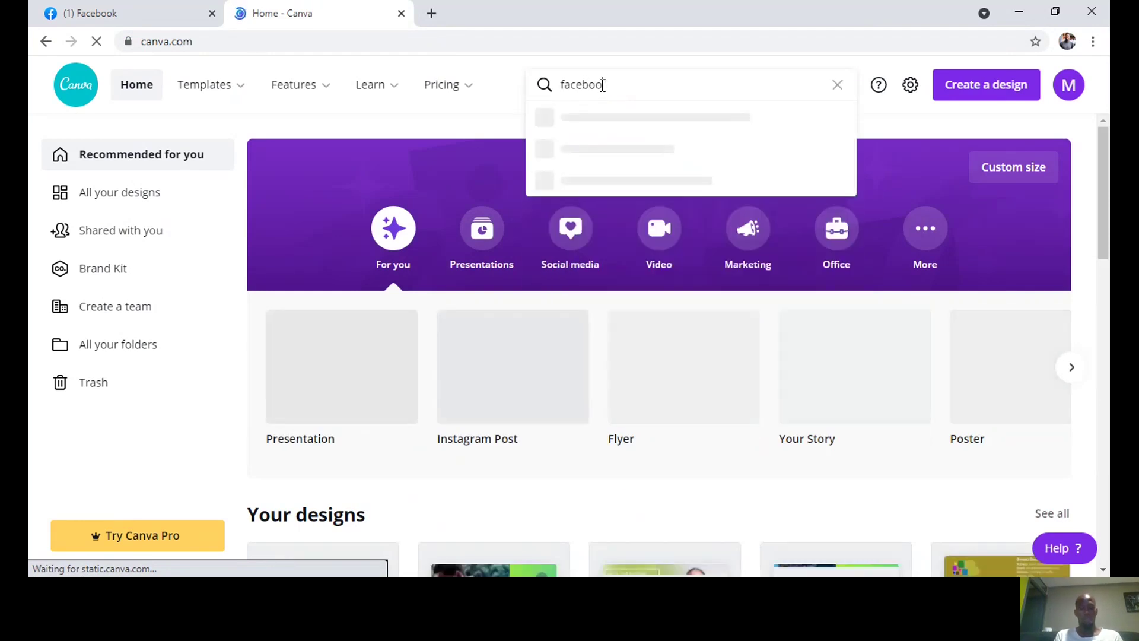
pyautogui.write('k pro')
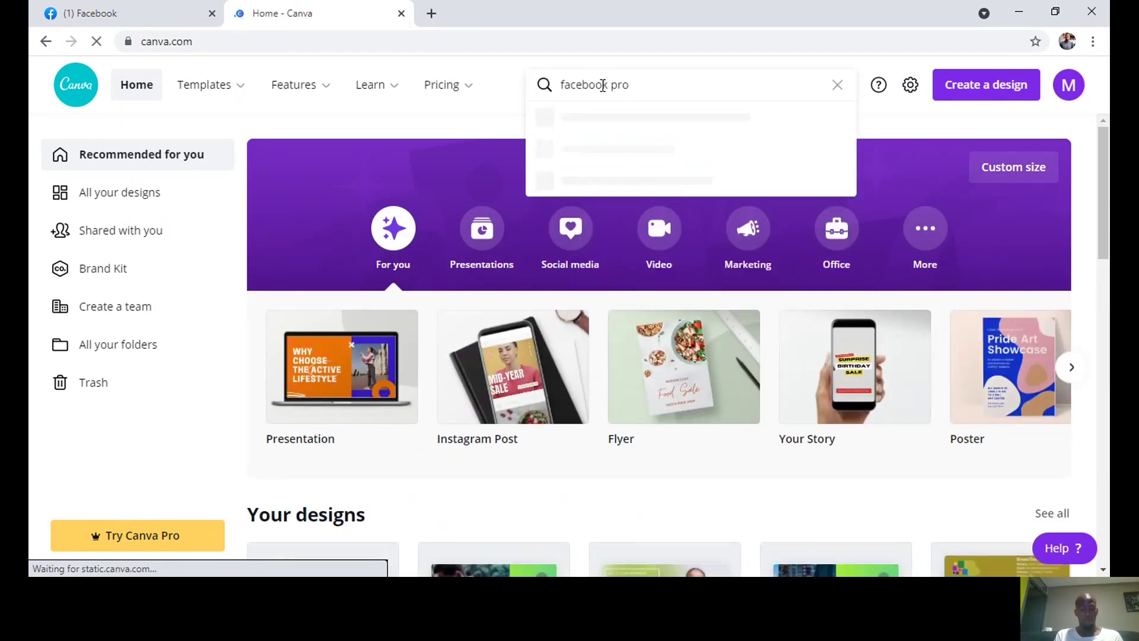
pyautogui.write('file')
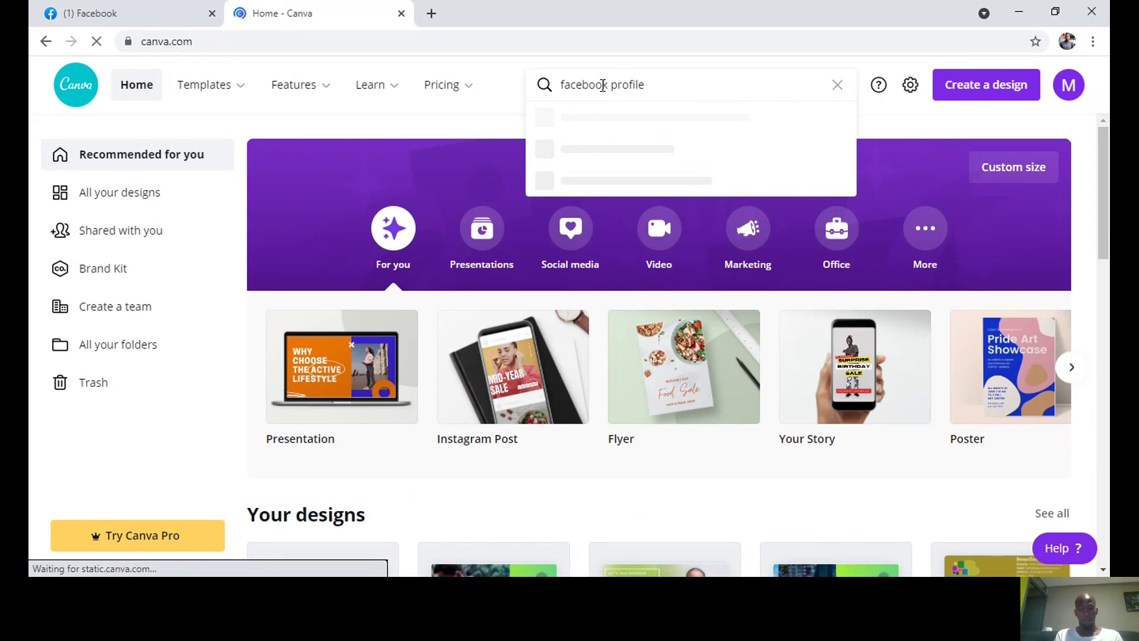
pyautogui.write(' picture')
pyautogui.press('Return')
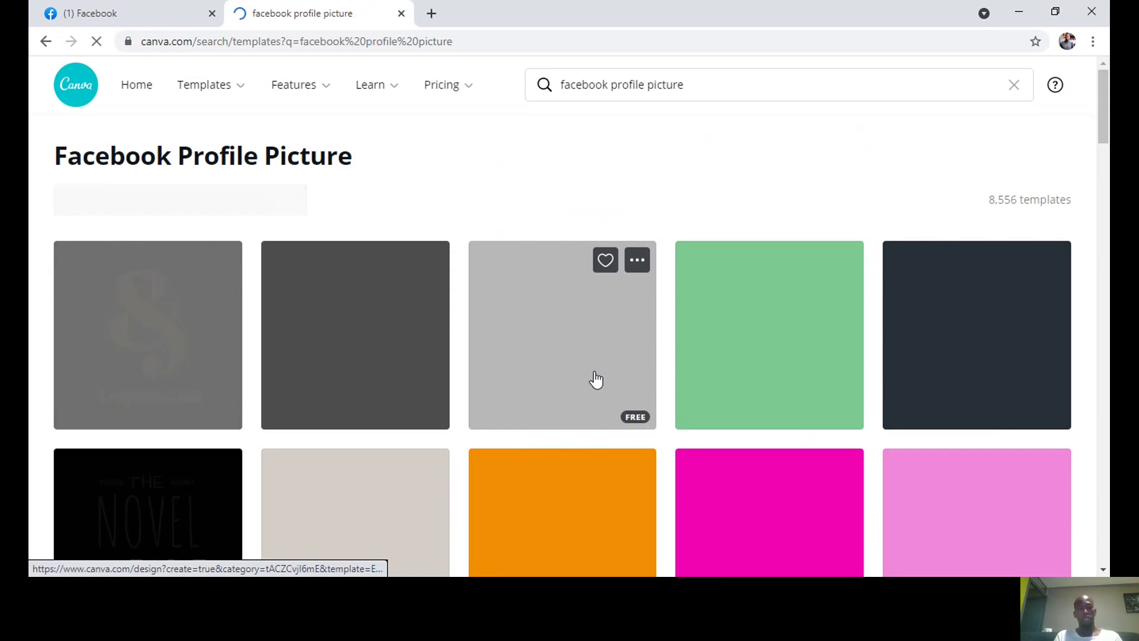
pyautogui.scroll(-4, 596, 379)
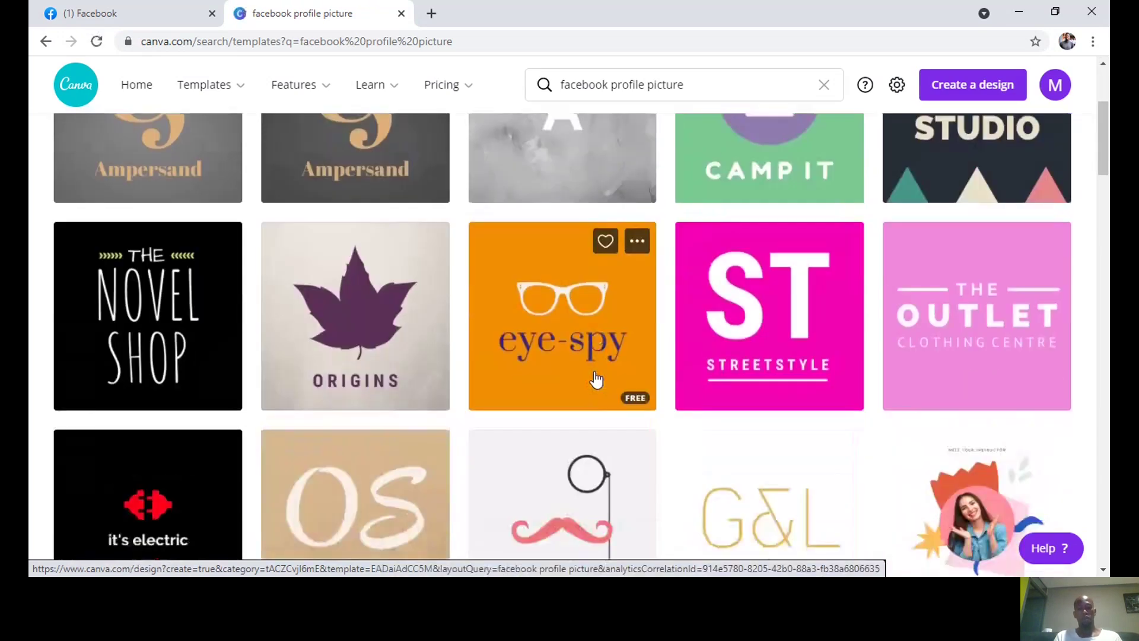
pyautogui.scroll(2, 596, 380)
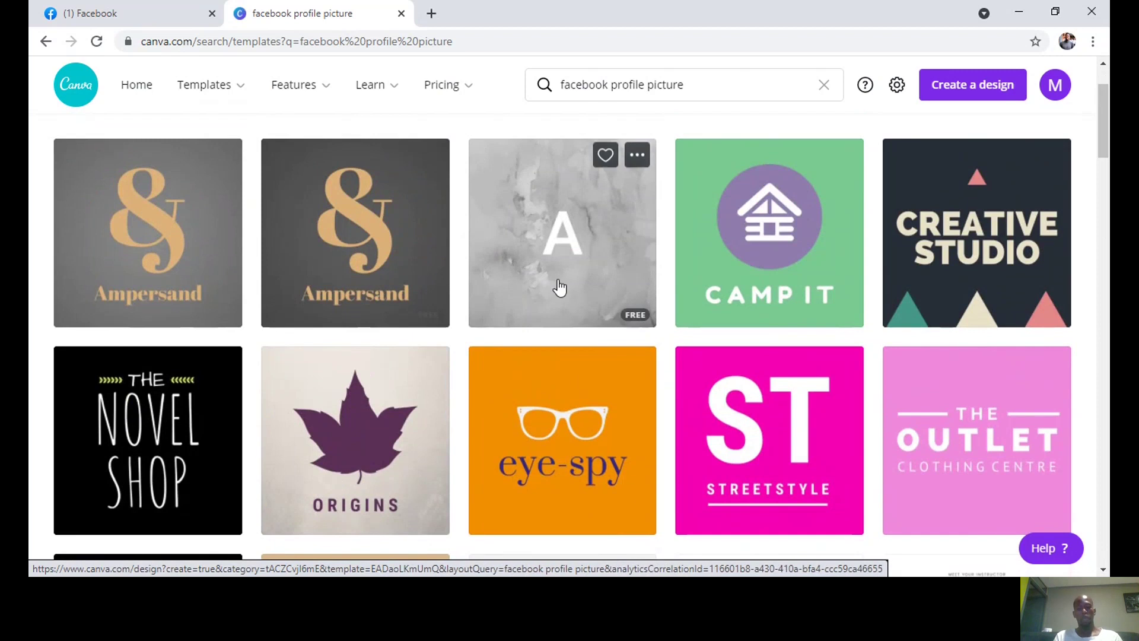
# - Browse the Facebook profile picture templates and open the second "Ampersand" logo template for editing
pyautogui.scroll(-10, 582, 314)
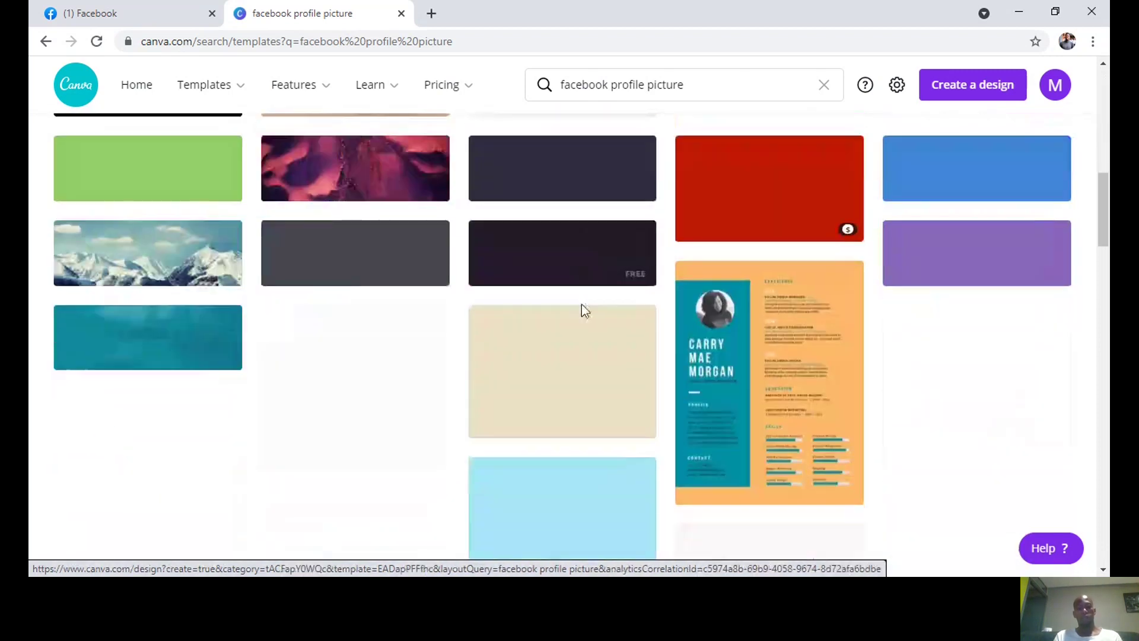
pyautogui.scroll(2, 582, 309)
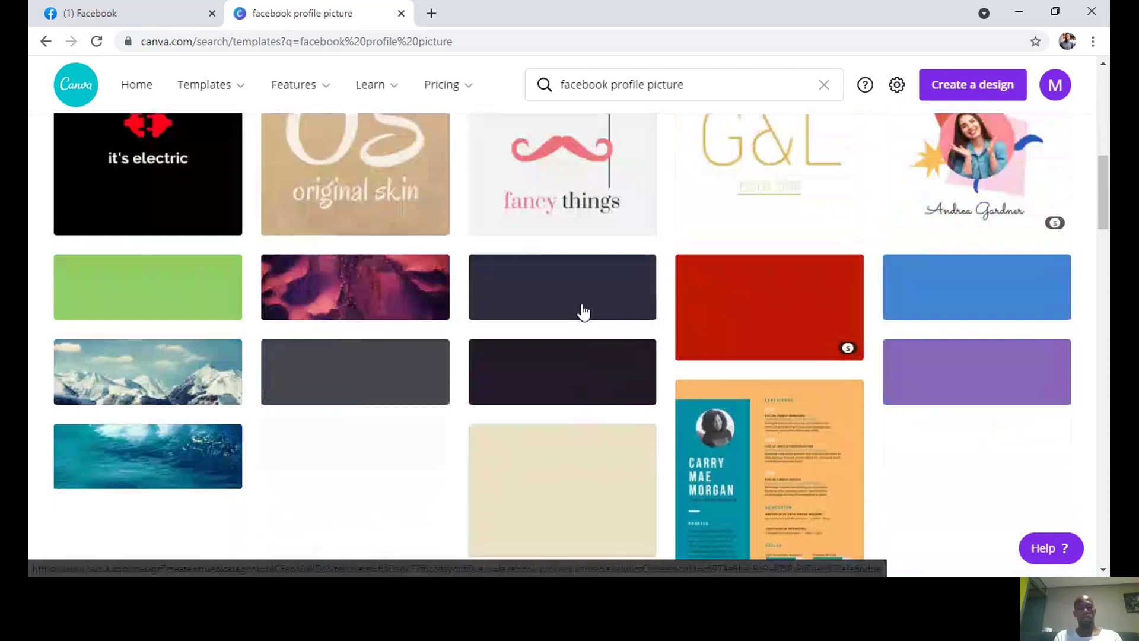
pyautogui.scroll(8, 579, 310)
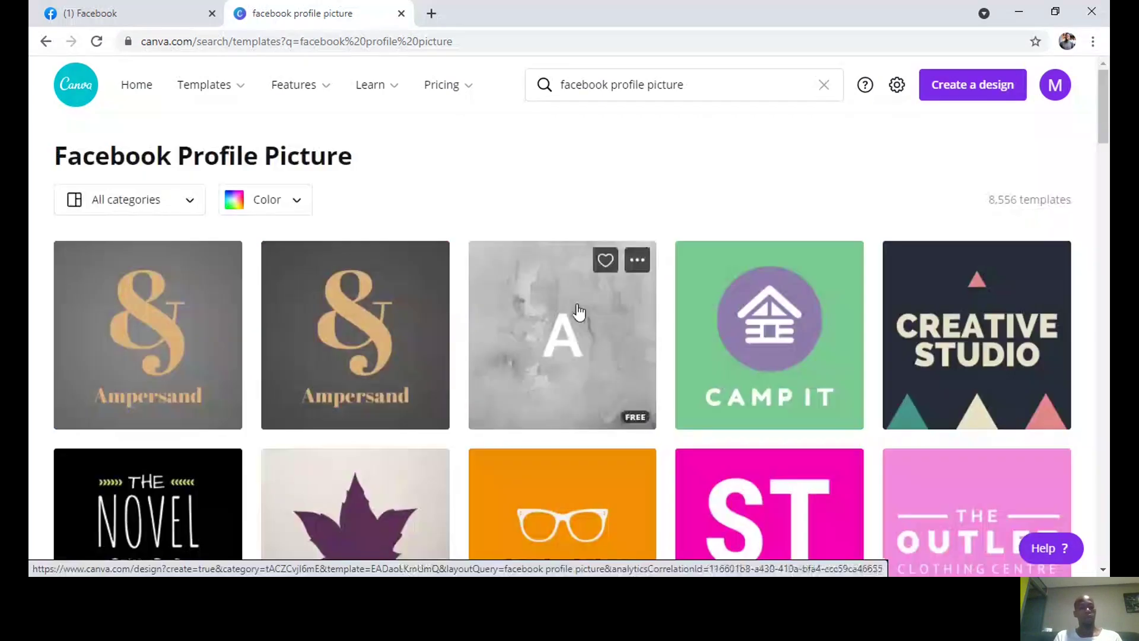
pyautogui.click(368, 380)
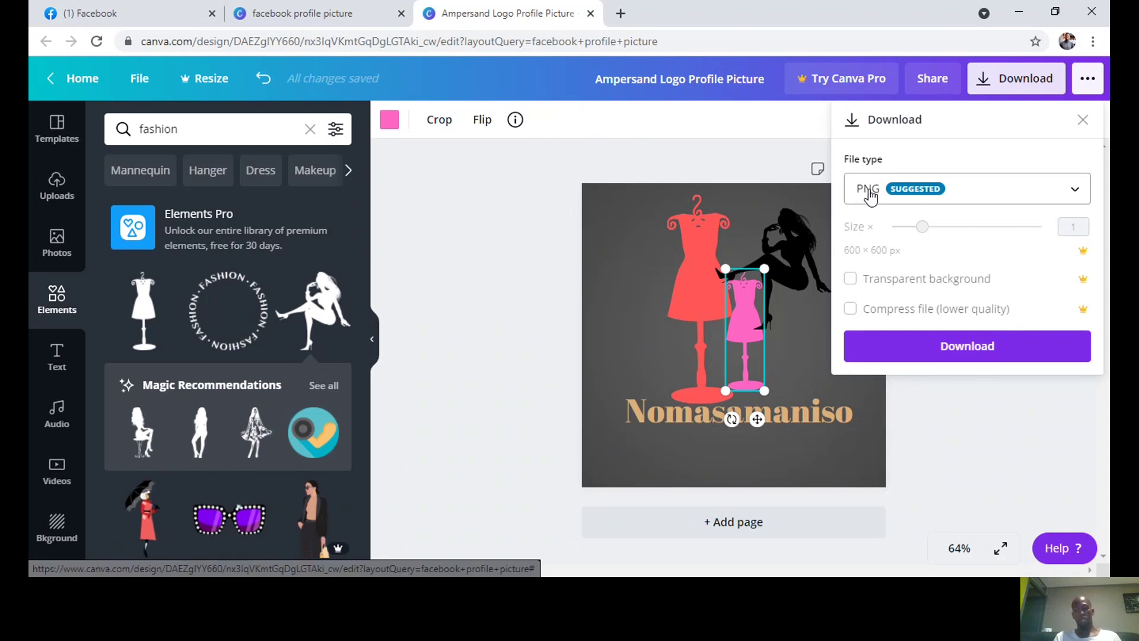
# - Download the Nomasamaniso logo design as a PNG and show the downloaded file in its folder
pyautogui.click(957, 351)
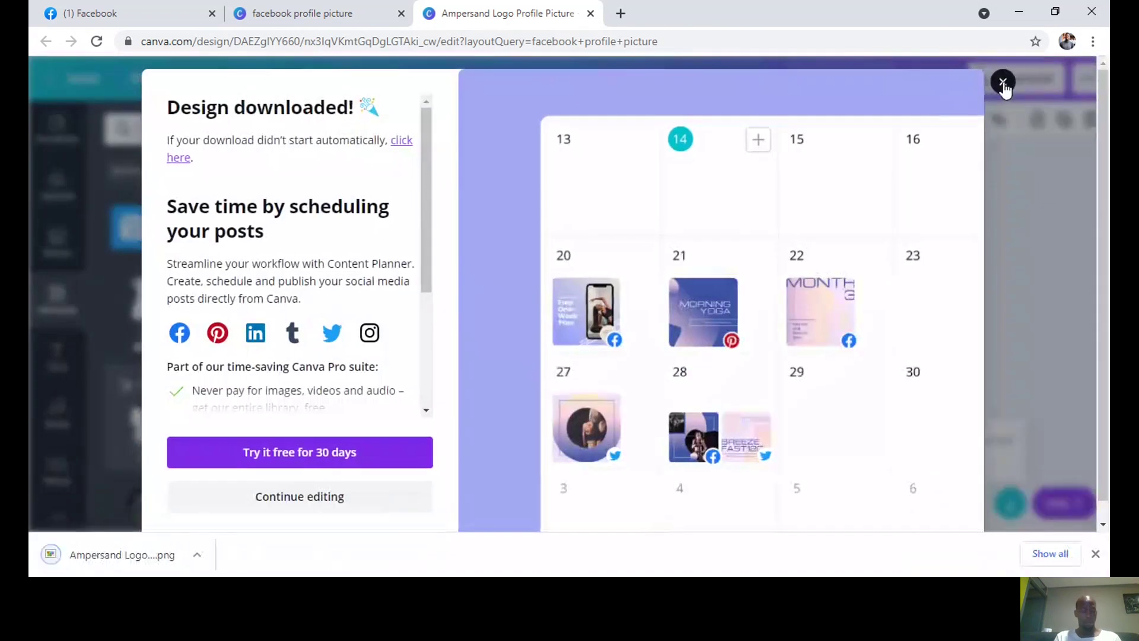
pyautogui.click(1003, 83)
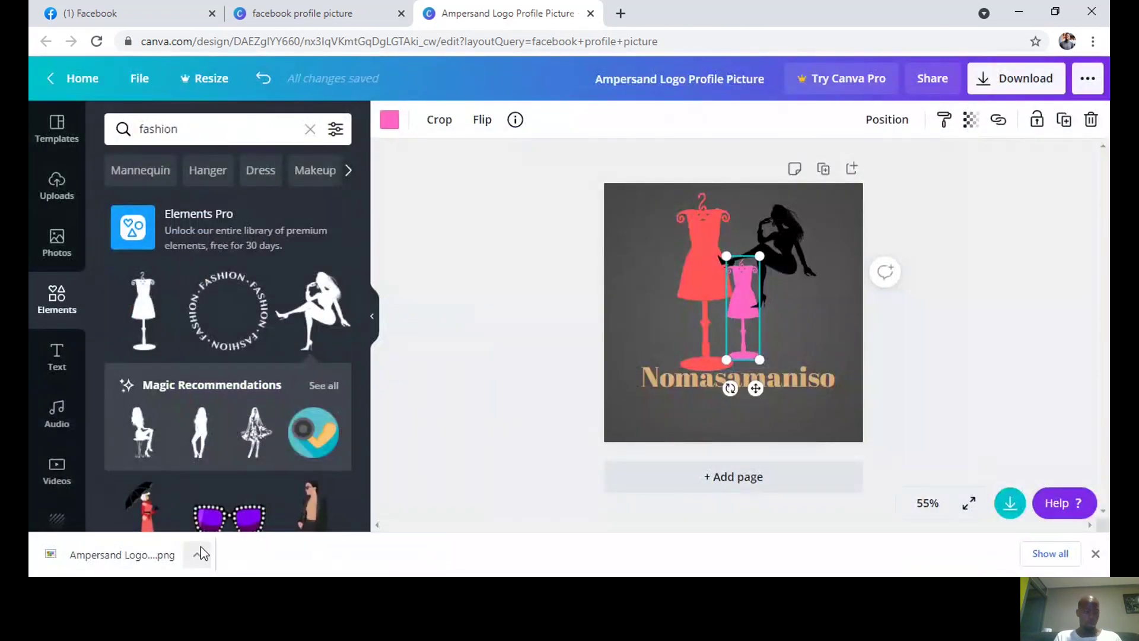
pyautogui.click(201, 549)
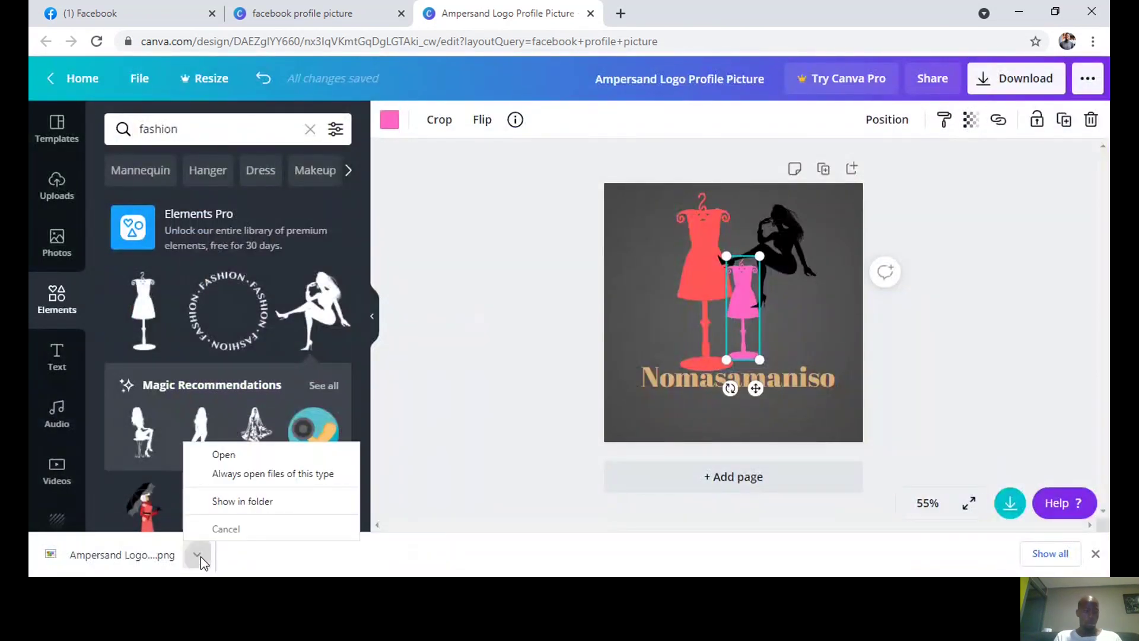
pyautogui.click(262, 503)
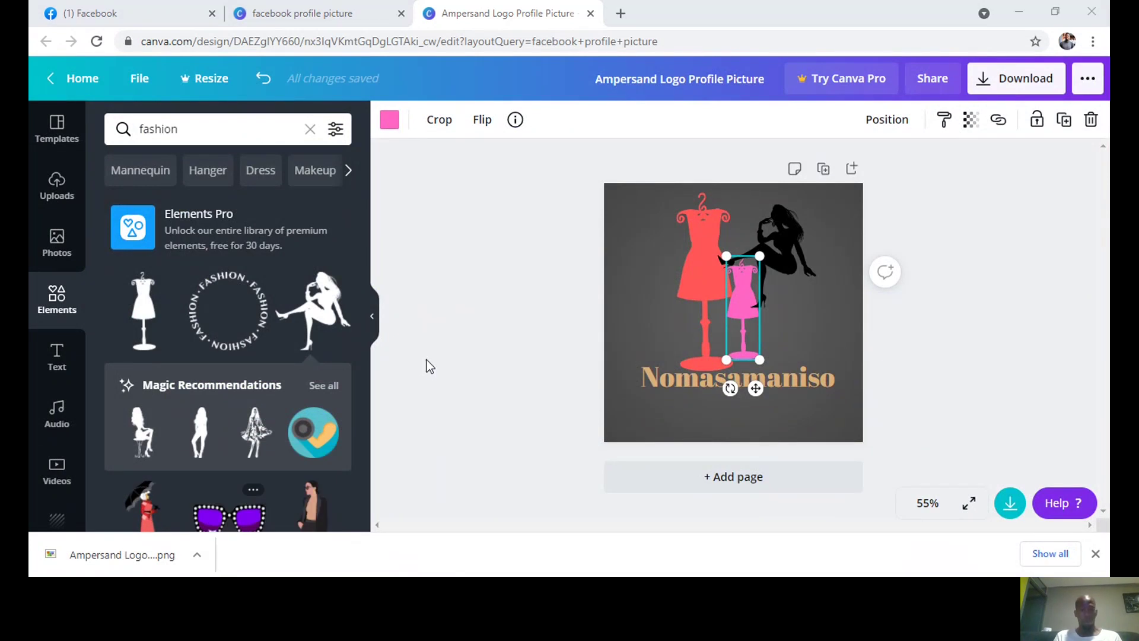
# - Switch to Facebook and add "Ampersand Logo Profile Picture" from the Downloads folder as the page's profile photo
pyautogui.click(157, 314)
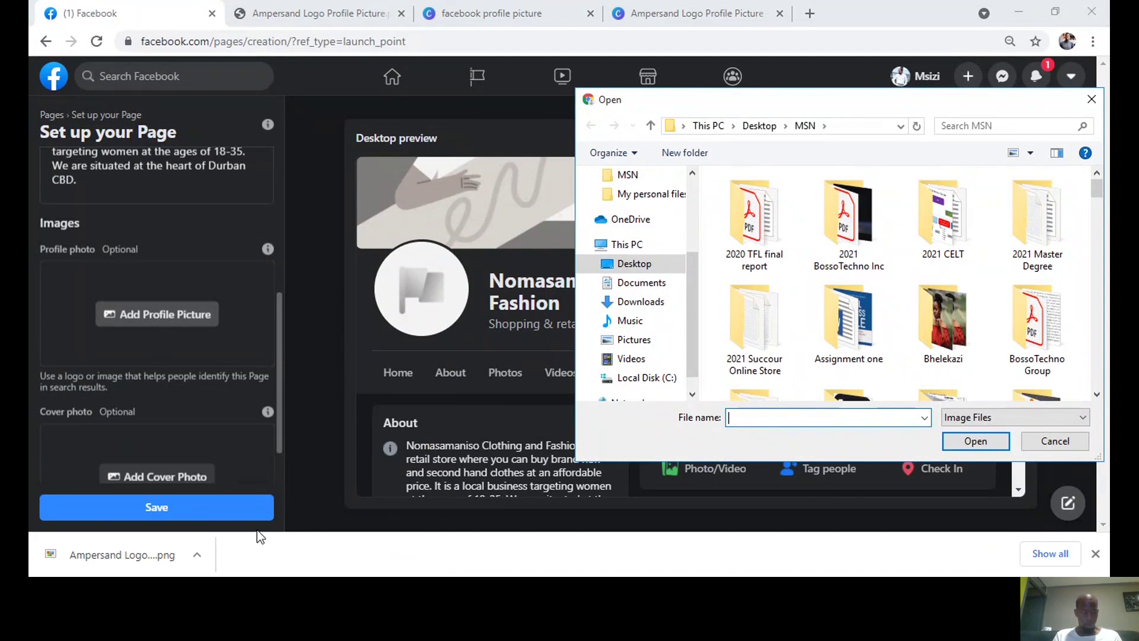
pyautogui.click(548, 470)
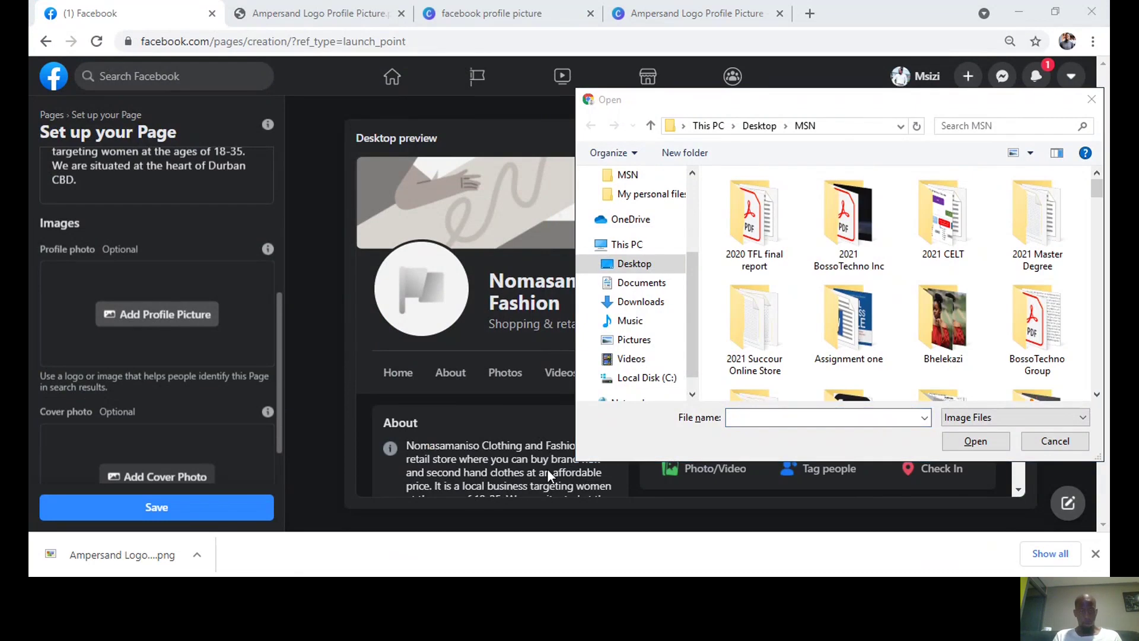
pyautogui.click(547, 469)
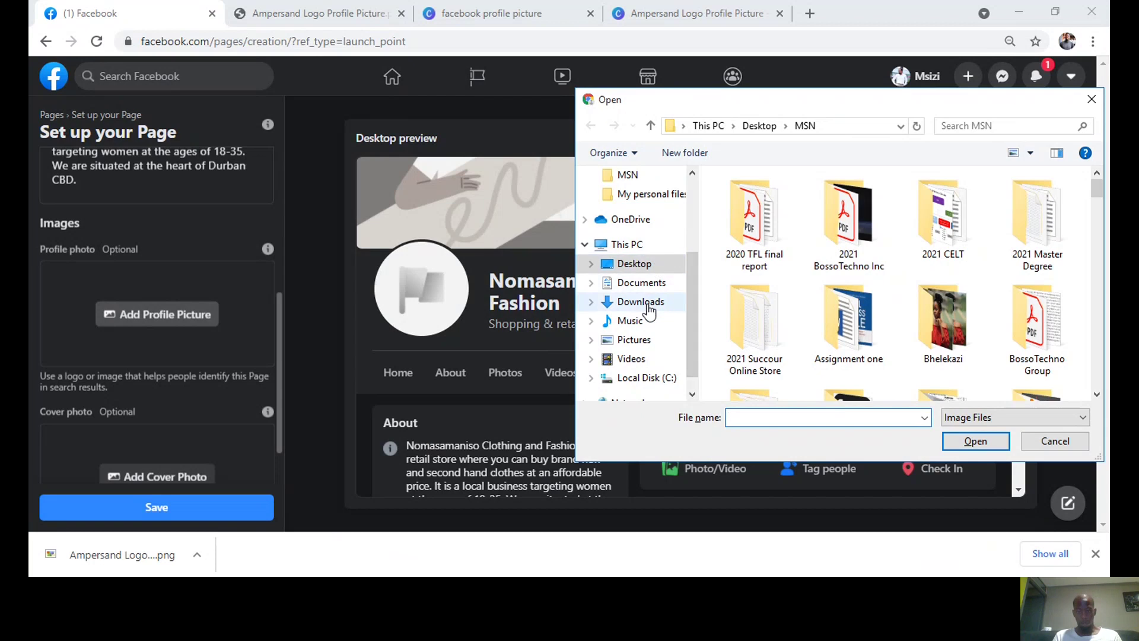
pyautogui.scroll(3, 653, 296)
pyautogui.click(641, 219)
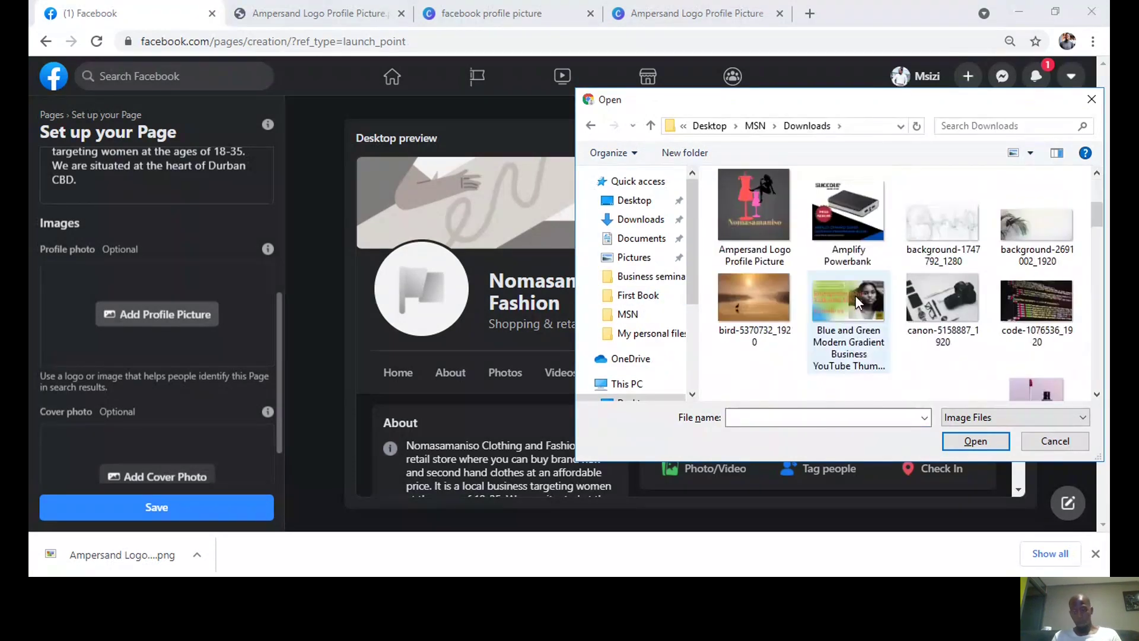
pyautogui.click(753, 297)
pyautogui.click(975, 441)
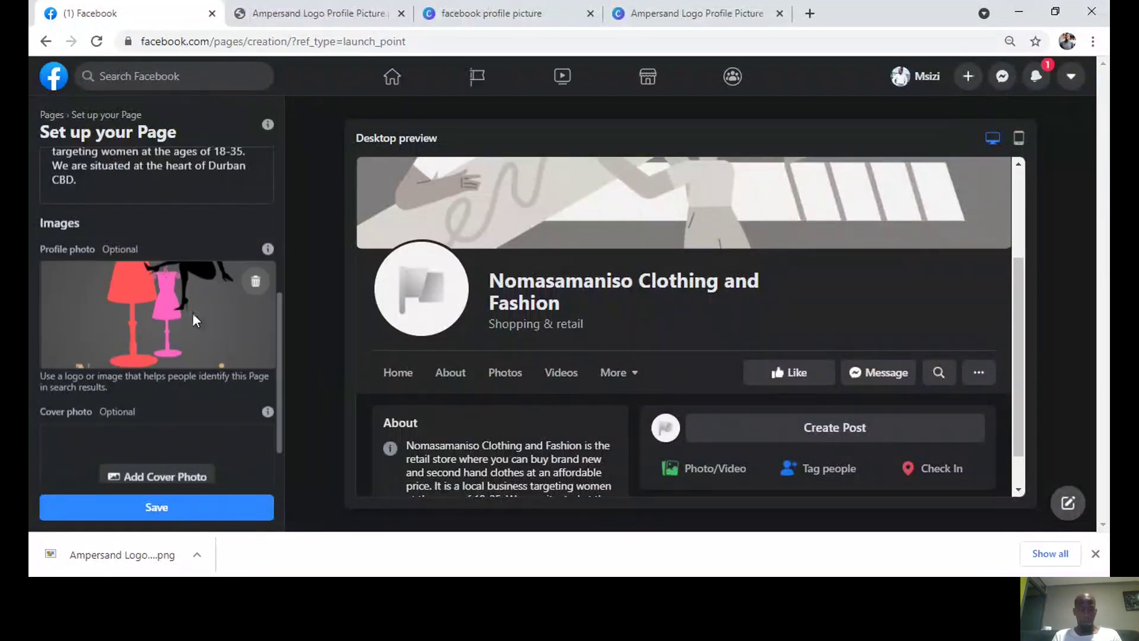
pyautogui.scroll(-1, 192, 312)
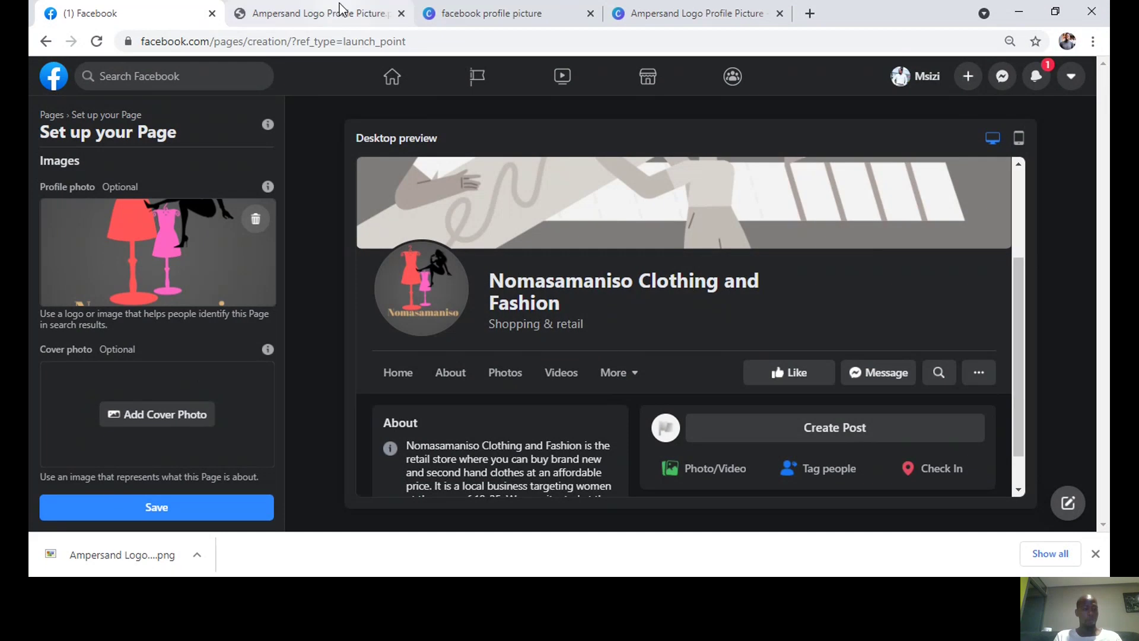
# - Switch back to Canva's template search and search for "facebook cover"
pyautogui.click(545, 18)
pyautogui.moveTo(612, 86); pyautogui.dragTo(732, 69)
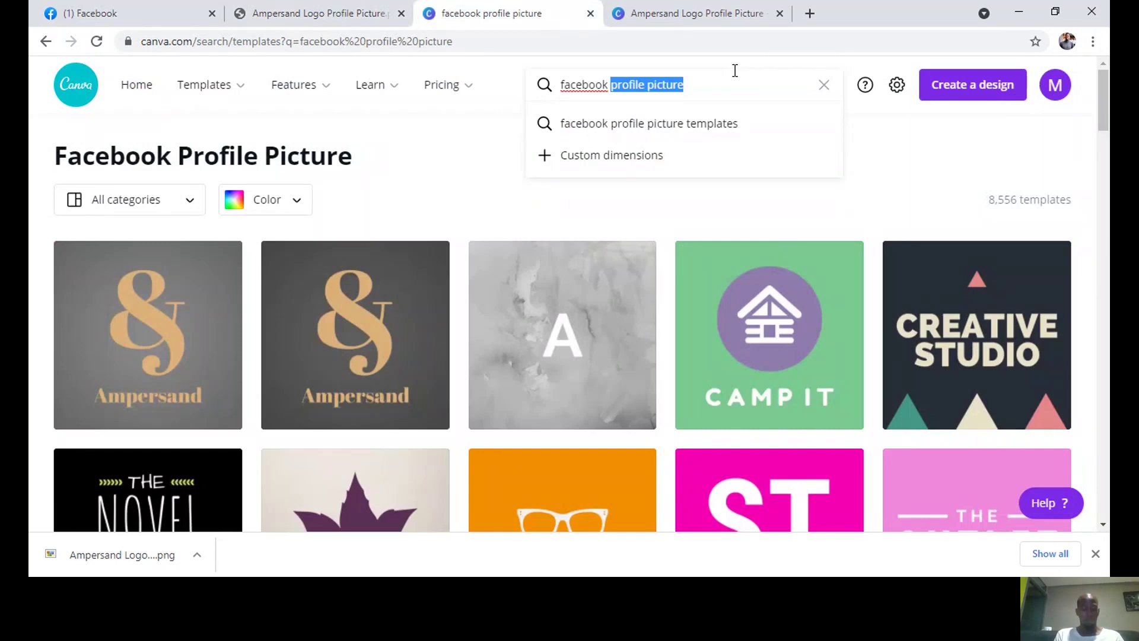
pyautogui.write('cover')
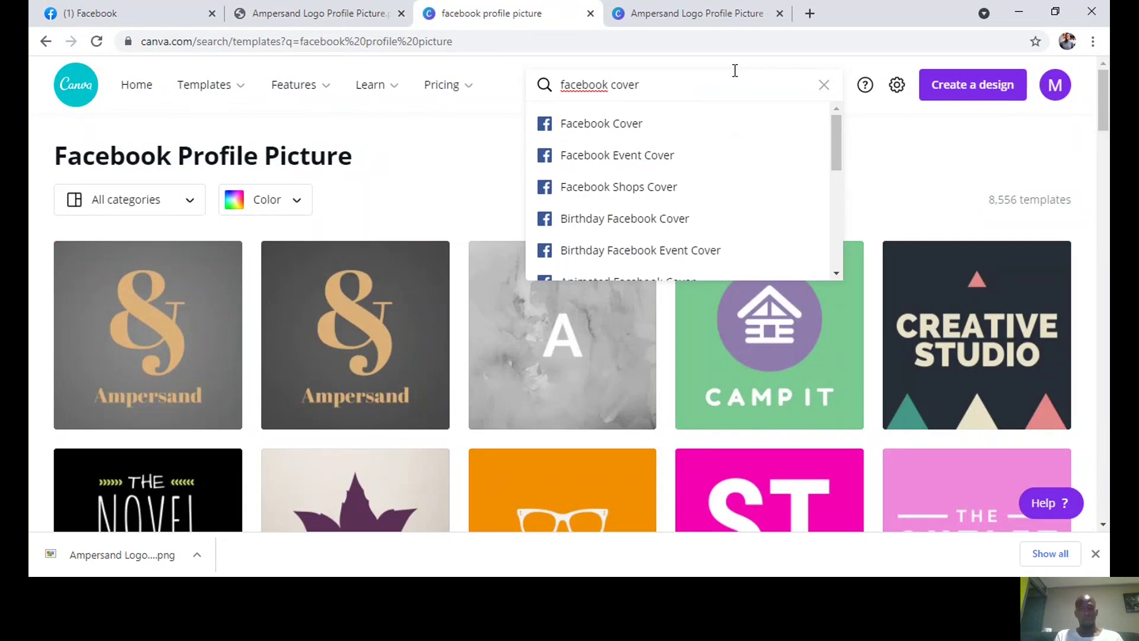
pyautogui.press('Return')
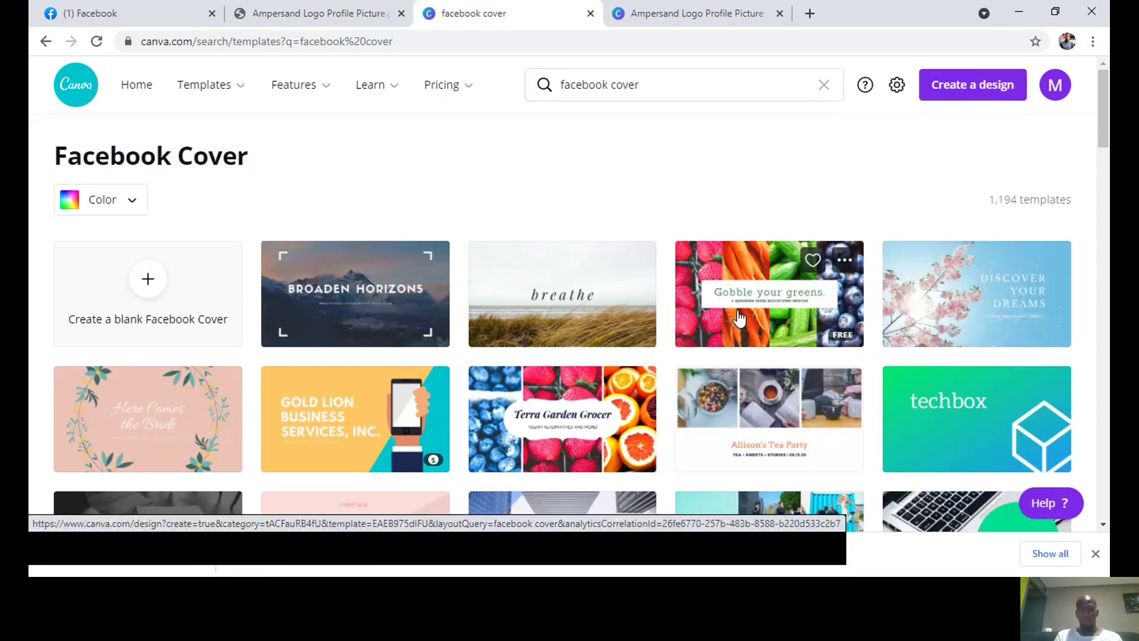
# - Open the "breathe" Facebook cover template for editing and close the other Canva and logo picture tabs
pyautogui.click(573, 306)
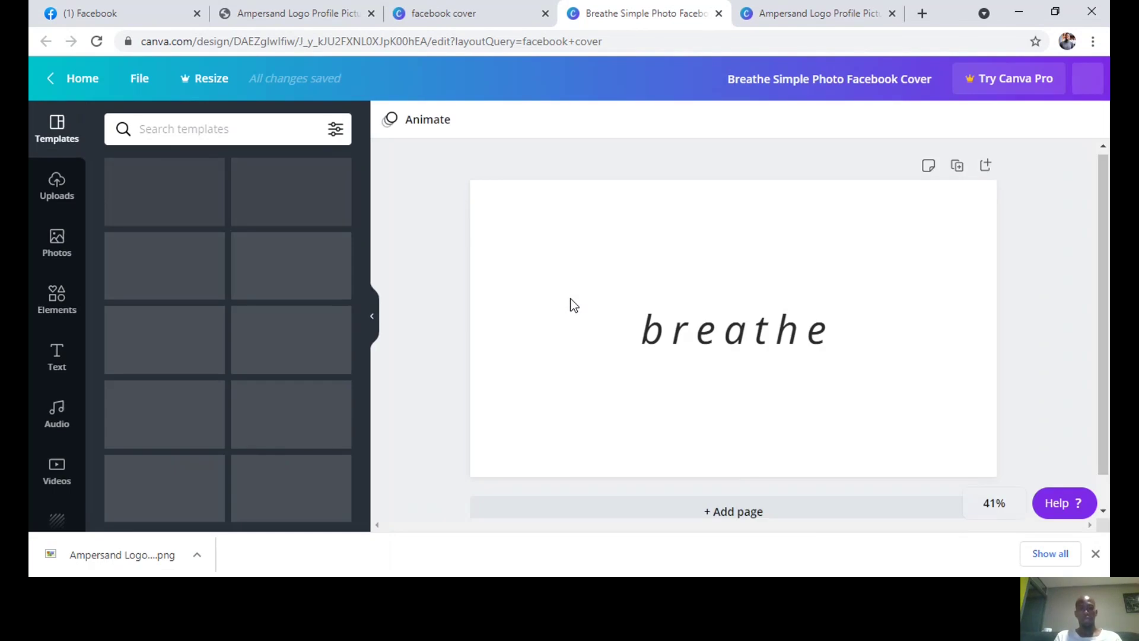
pyautogui.click(545, 13)
pyautogui.click(719, 13)
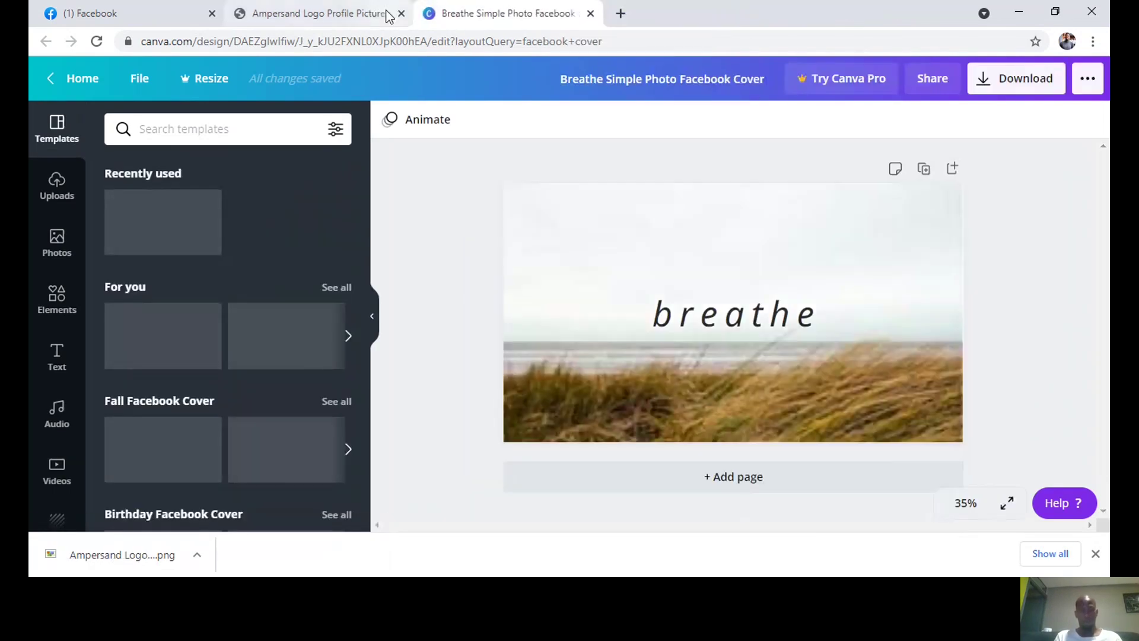
pyautogui.click(401, 13)
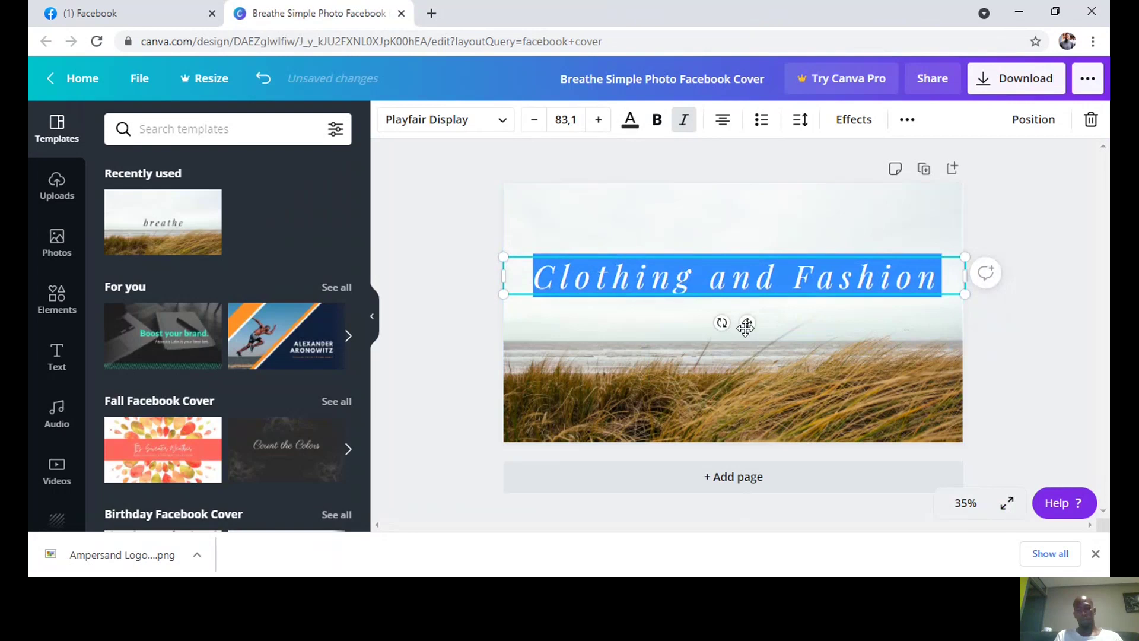
# - Move the "Clothing and Fashion" heading down to the middle of the cover and deselect the text
pyautogui.moveTo(747, 323); pyautogui.dragTo(735, 359)
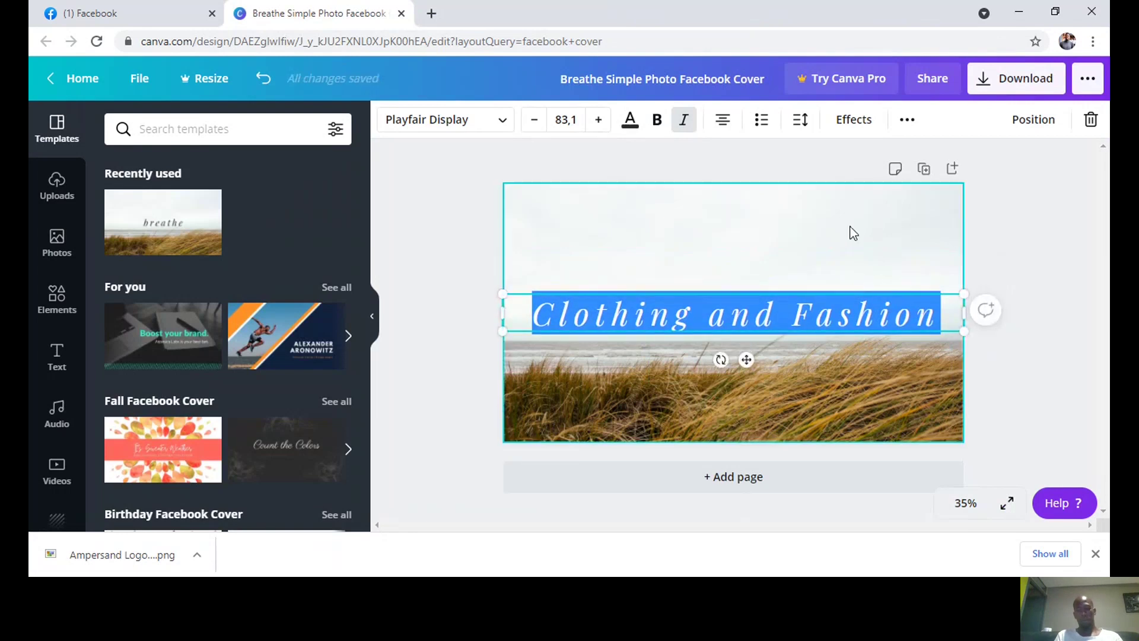
pyautogui.click(884, 246)
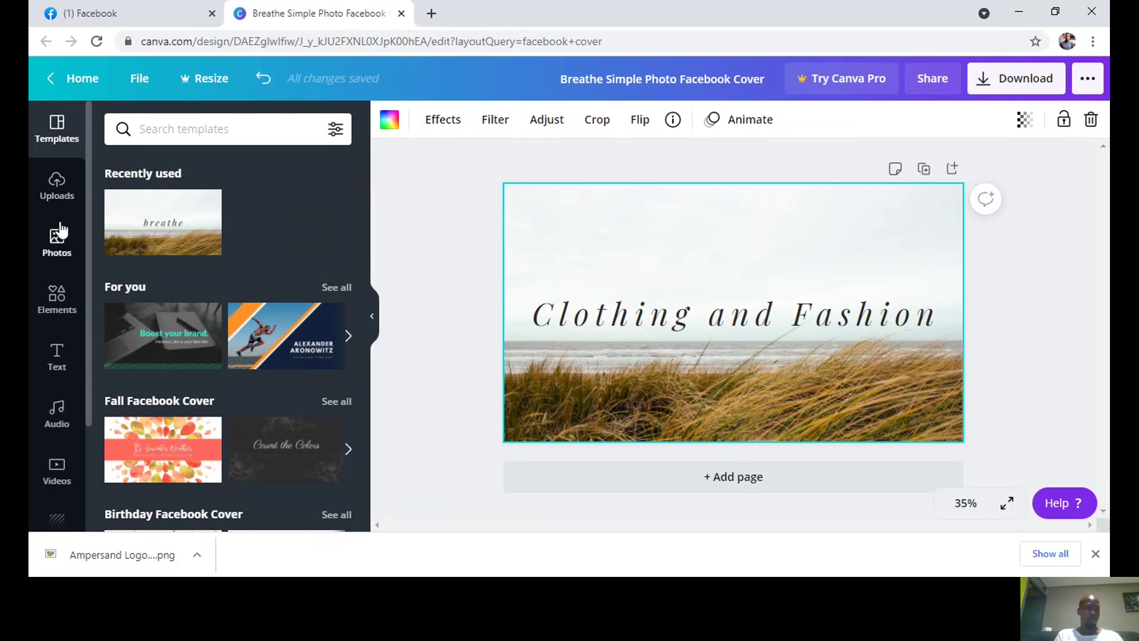
# - Add the seated woman and dress mannequin silhouettes, placing the woman above the heading and the mannequin over the "i" in "Clothing"
pyautogui.click(57, 305)
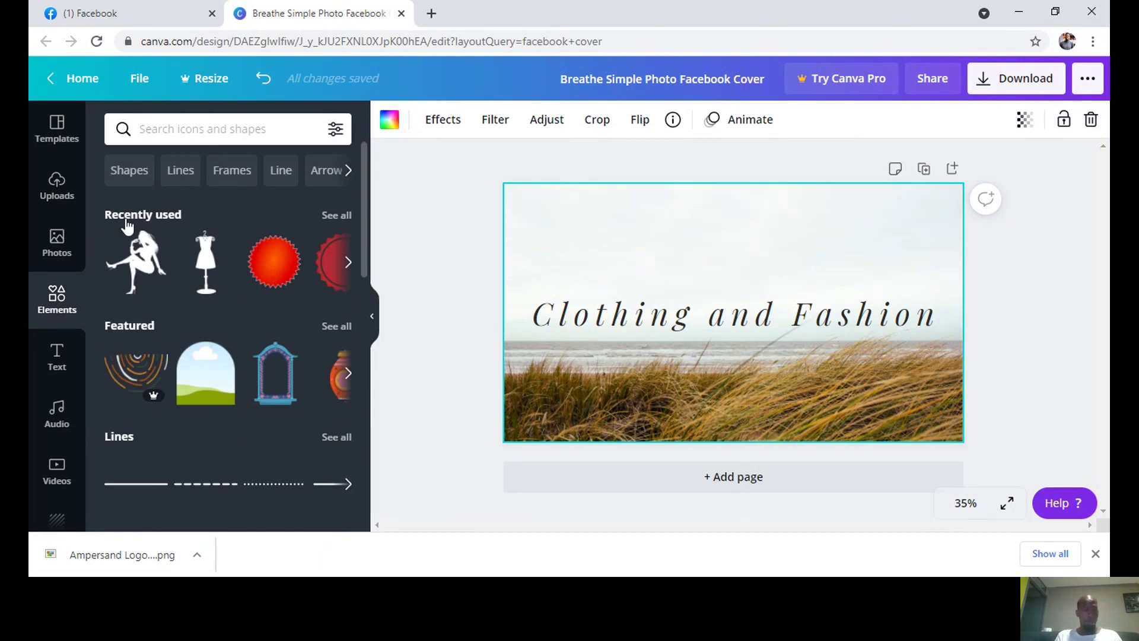
pyautogui.click(132, 257)
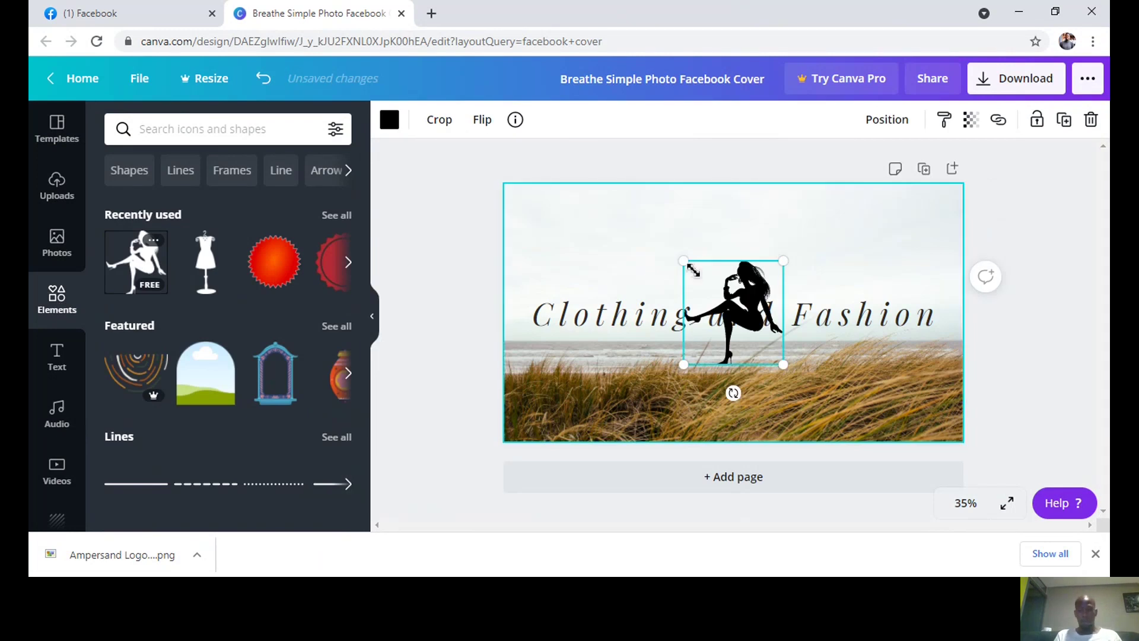
pyautogui.moveTo(749, 286); pyautogui.dragTo(781, 231)
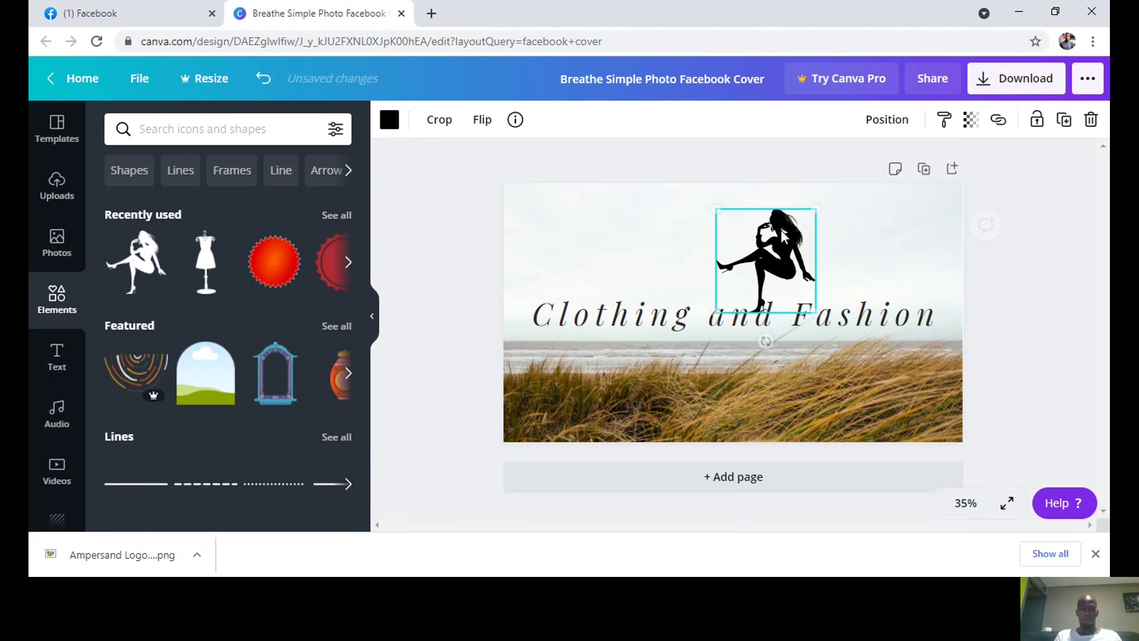
pyautogui.click(206, 261)
pyautogui.moveTo(725, 274); pyautogui.dragTo(640, 316)
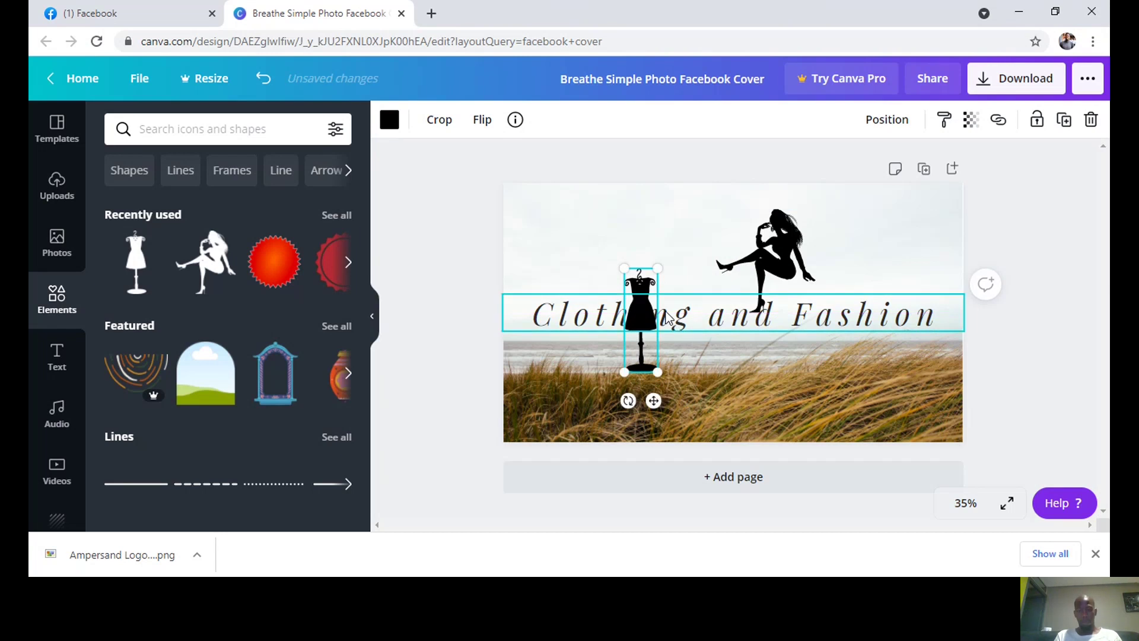
# - Replace the "i" in "Clothing" with a gap and move the mannequin slightly down so it stands in for the letter
pyautogui.click(669, 319)
pyautogui.doubleClick(668, 319)
pyautogui.press('Left')
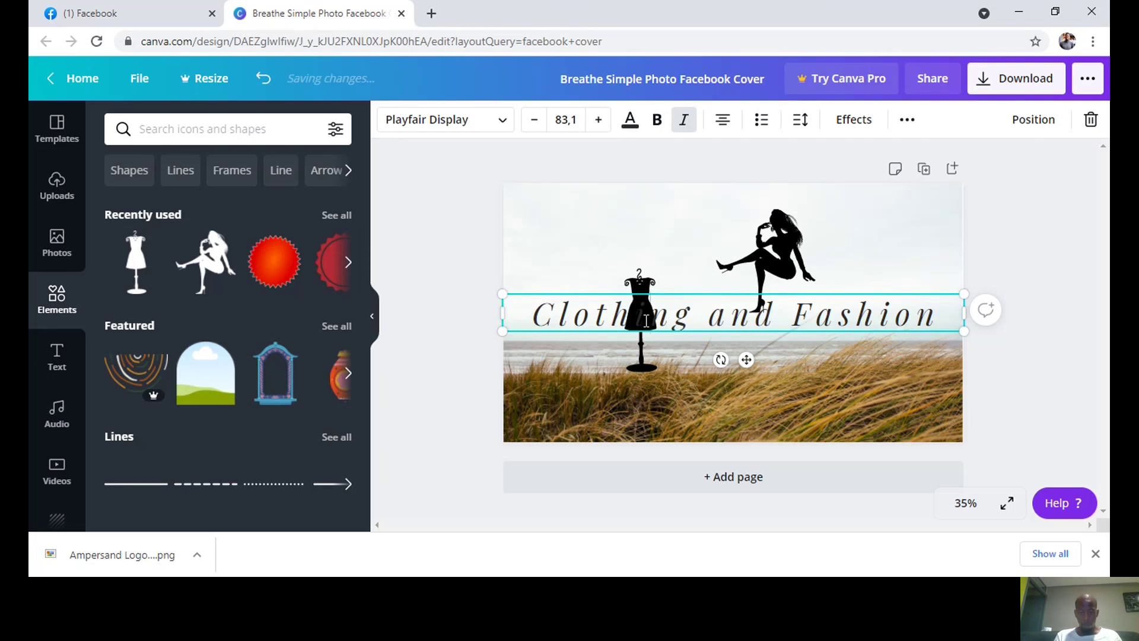
pyautogui.click(655, 315)
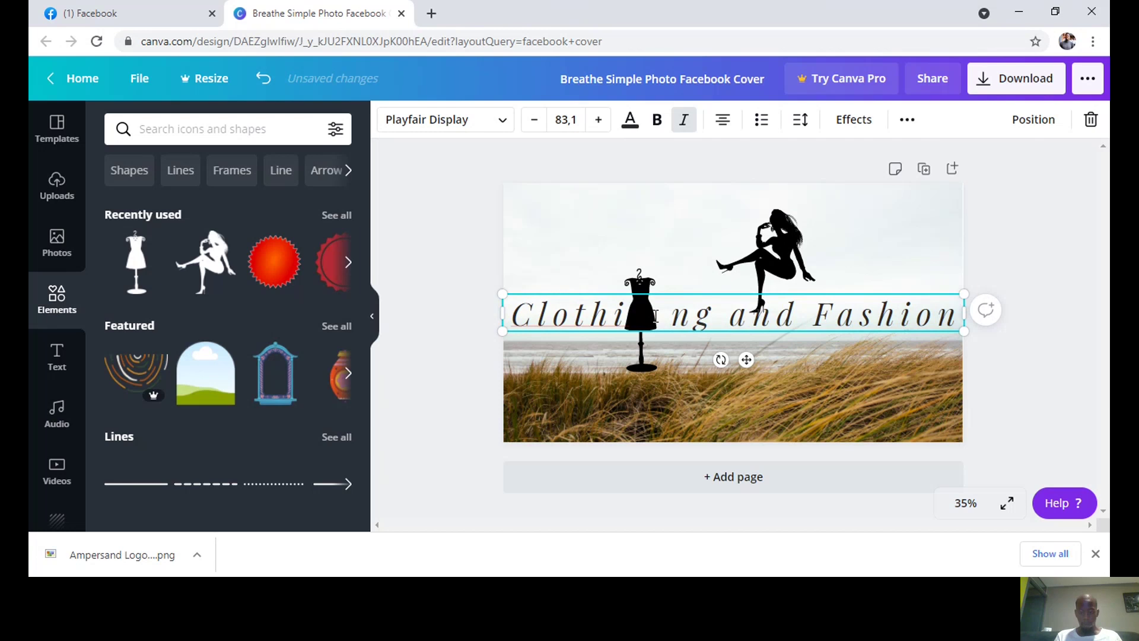
pyautogui.press('BackSpace')
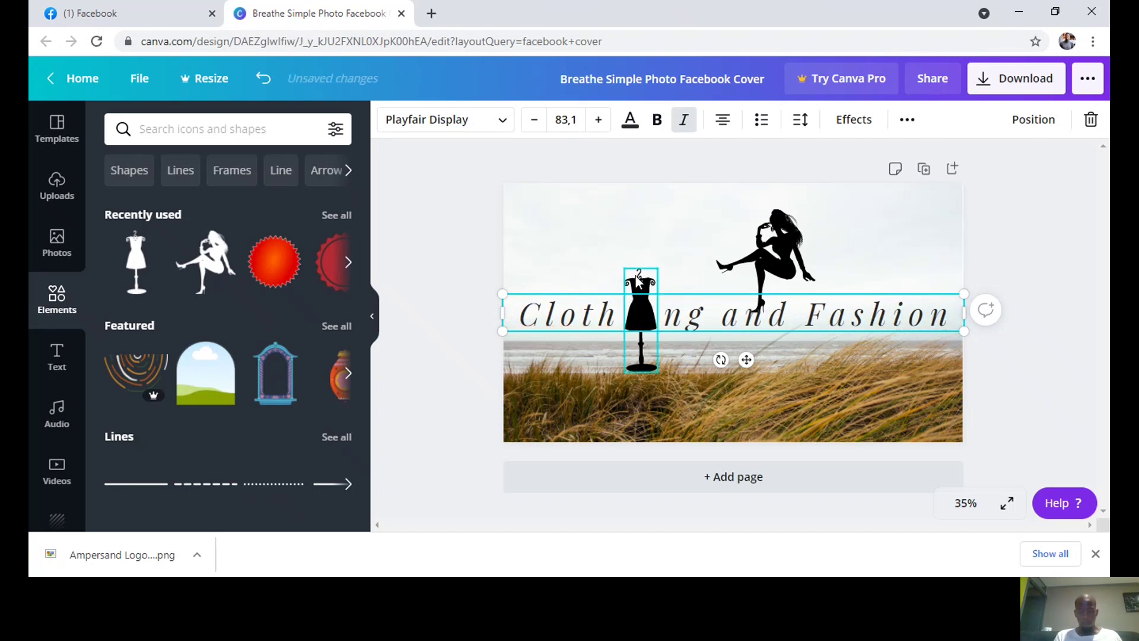
pyautogui.moveTo(634, 276); pyautogui.dragTo(634, 286)
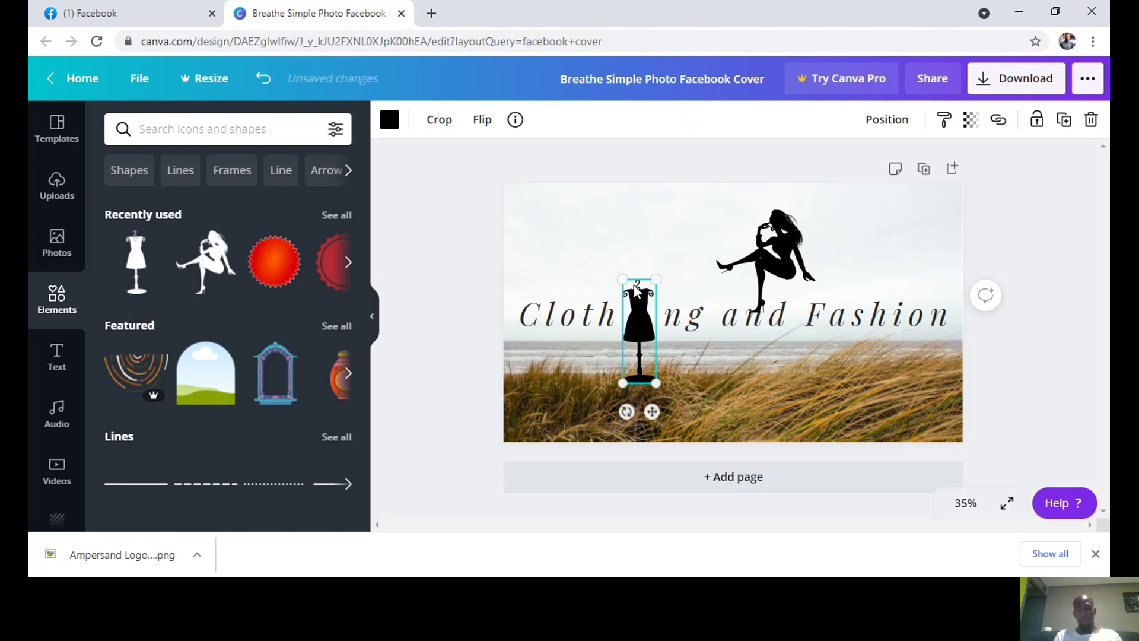
pyautogui.click(606, 244)
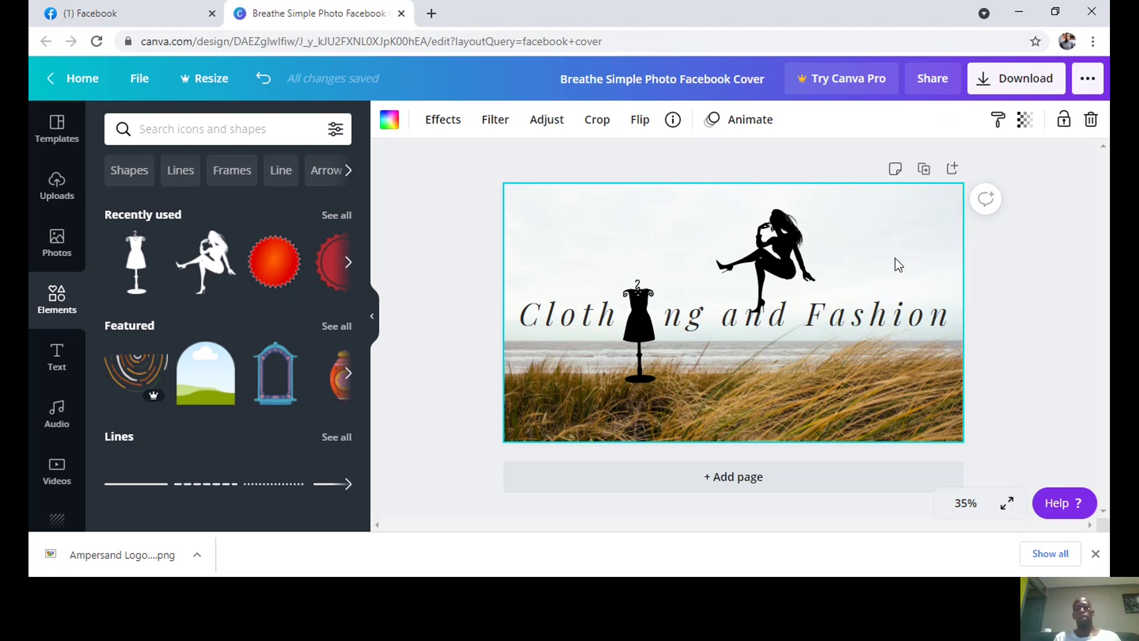
# - Download the Facebook cover design as a PNG and close the Canva design
pyautogui.click(1016, 87)
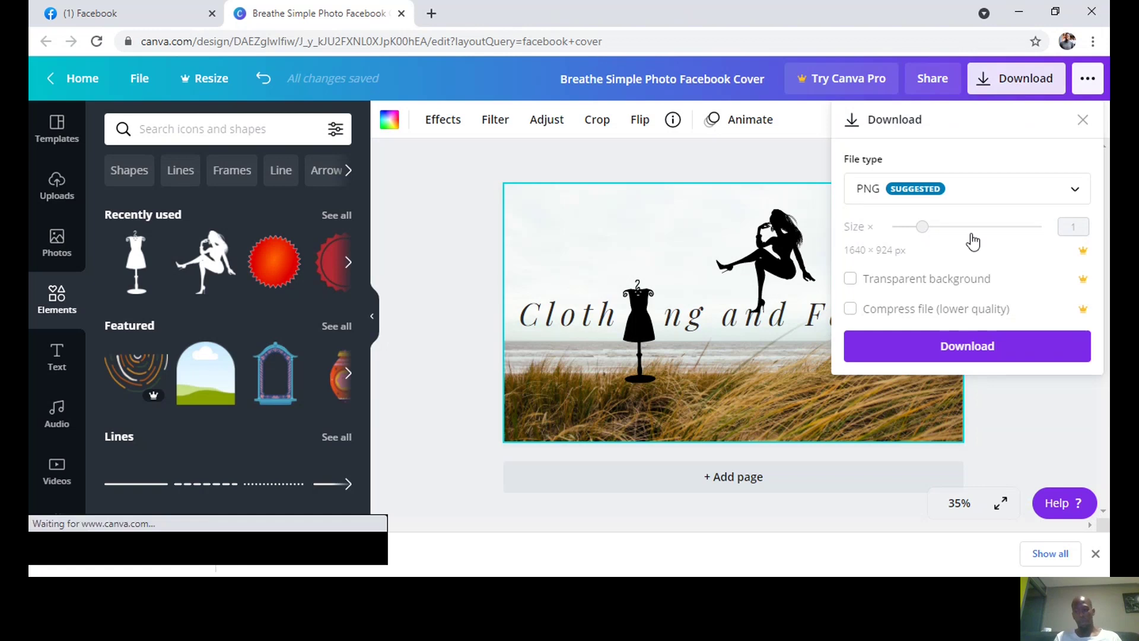
pyautogui.click(946, 349)
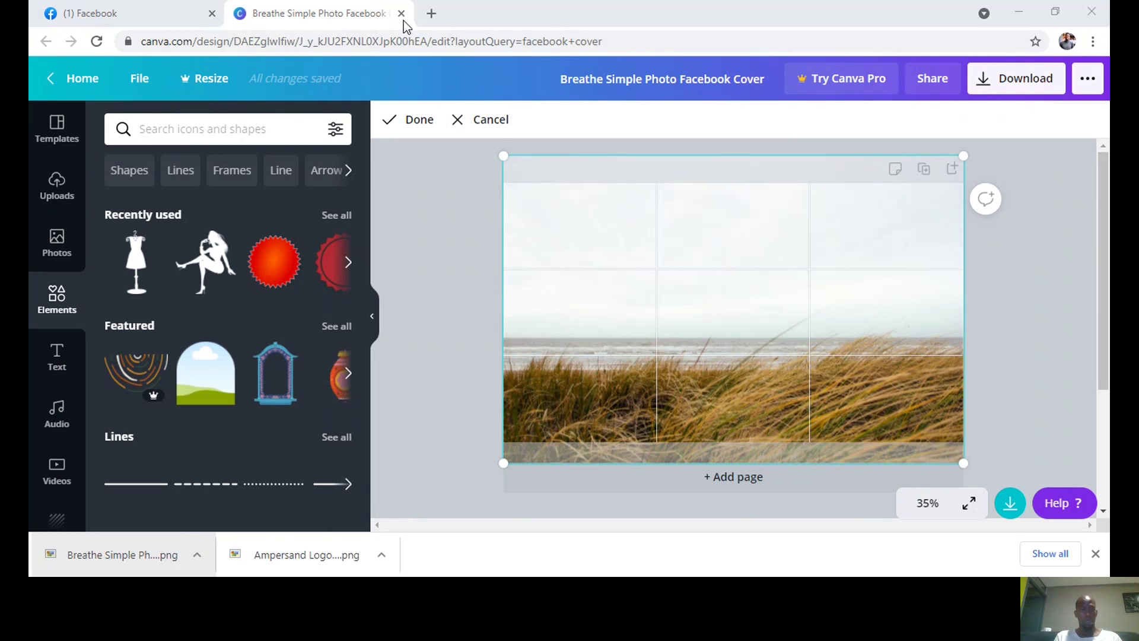
pyautogui.click(402, 14)
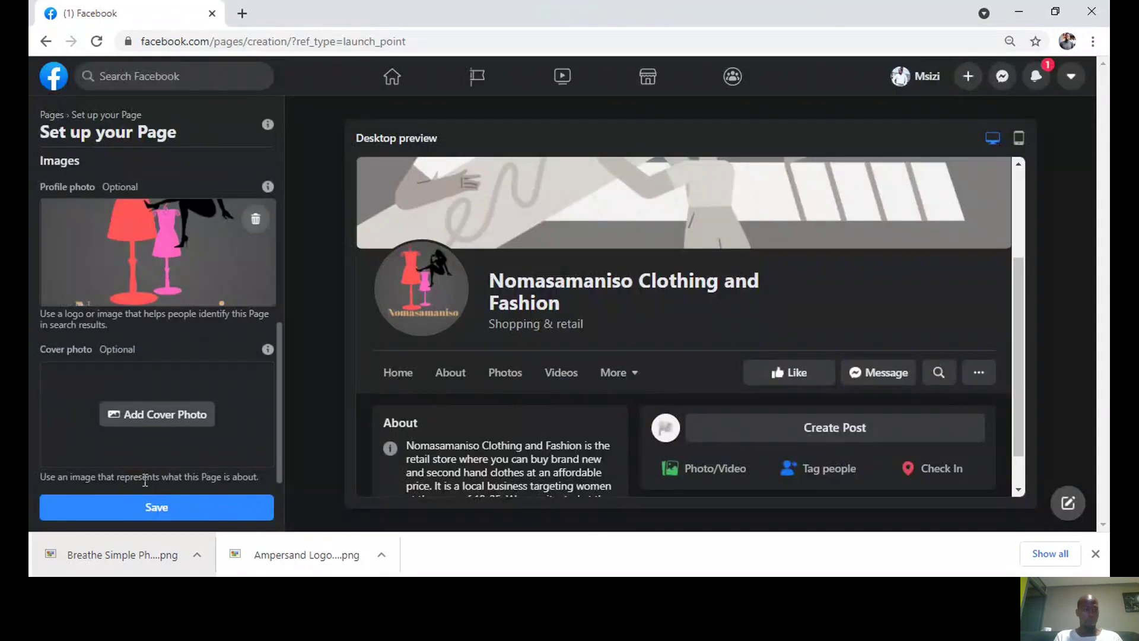
# - Add the "Breathe Simple Photo Facebook Cover" image as the page's cover photo and save the page setup
pyautogui.click(145, 423)
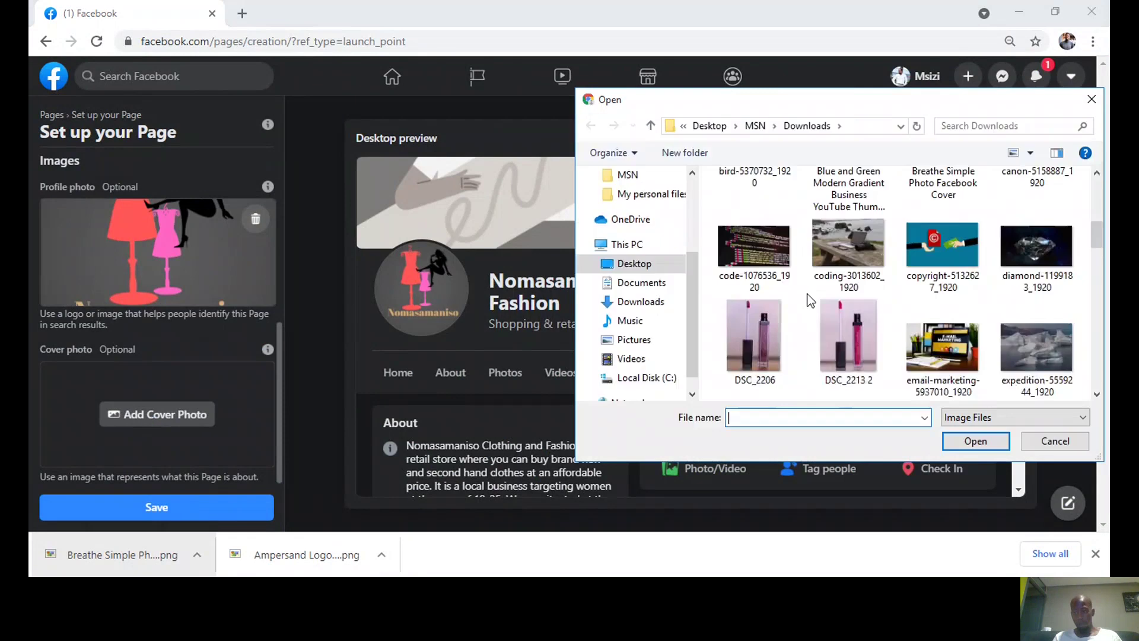
pyautogui.click(967, 337)
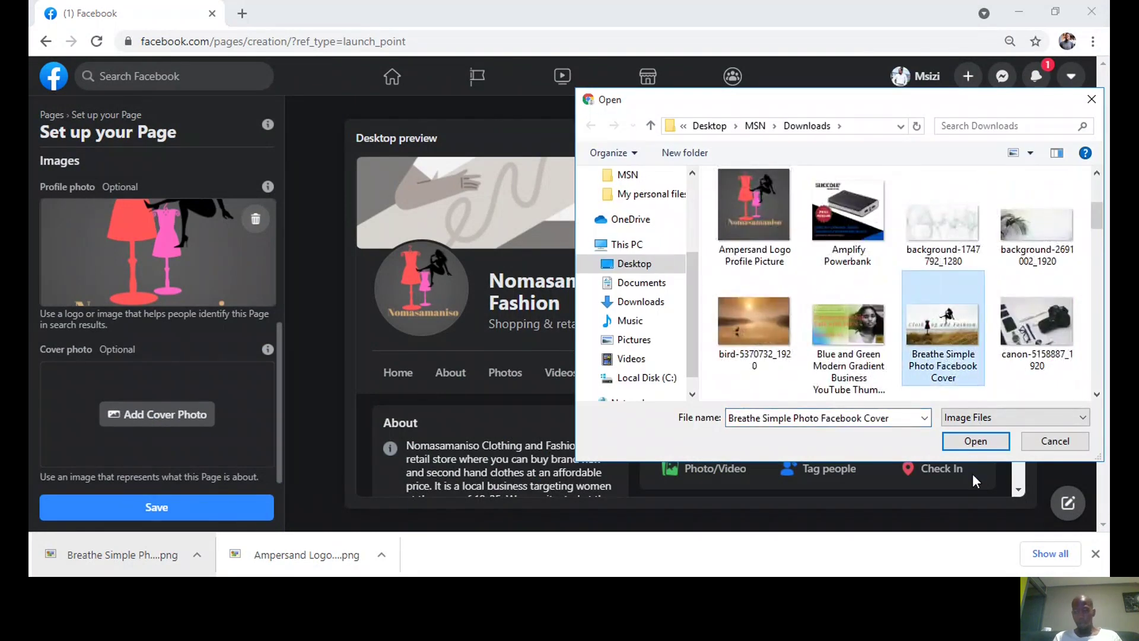
pyautogui.click(985, 440)
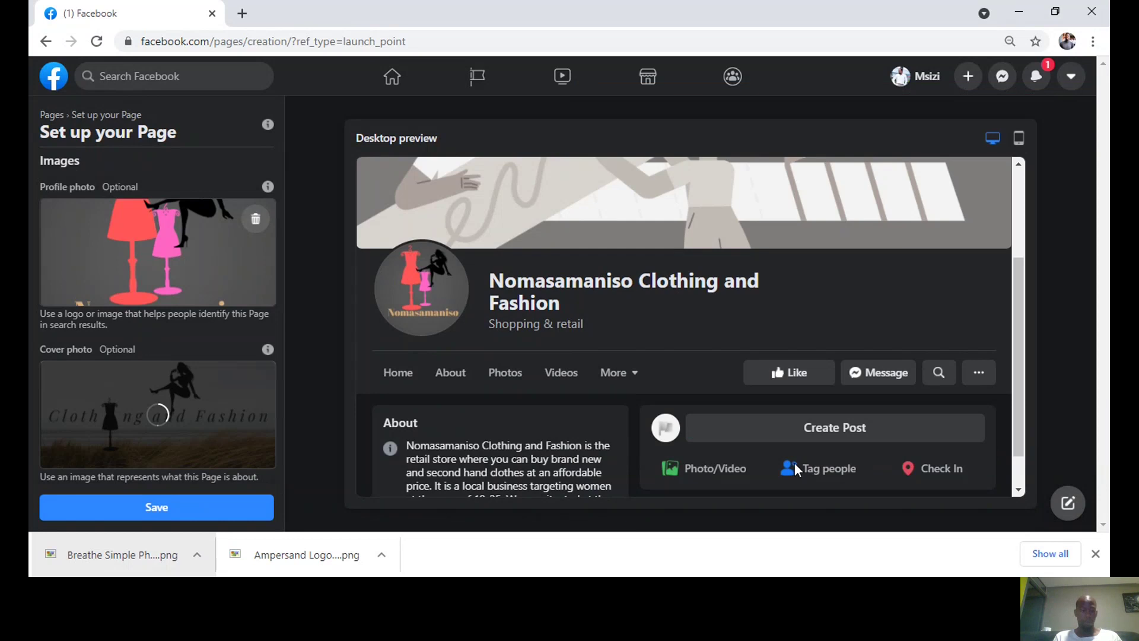
pyautogui.click(156, 507)
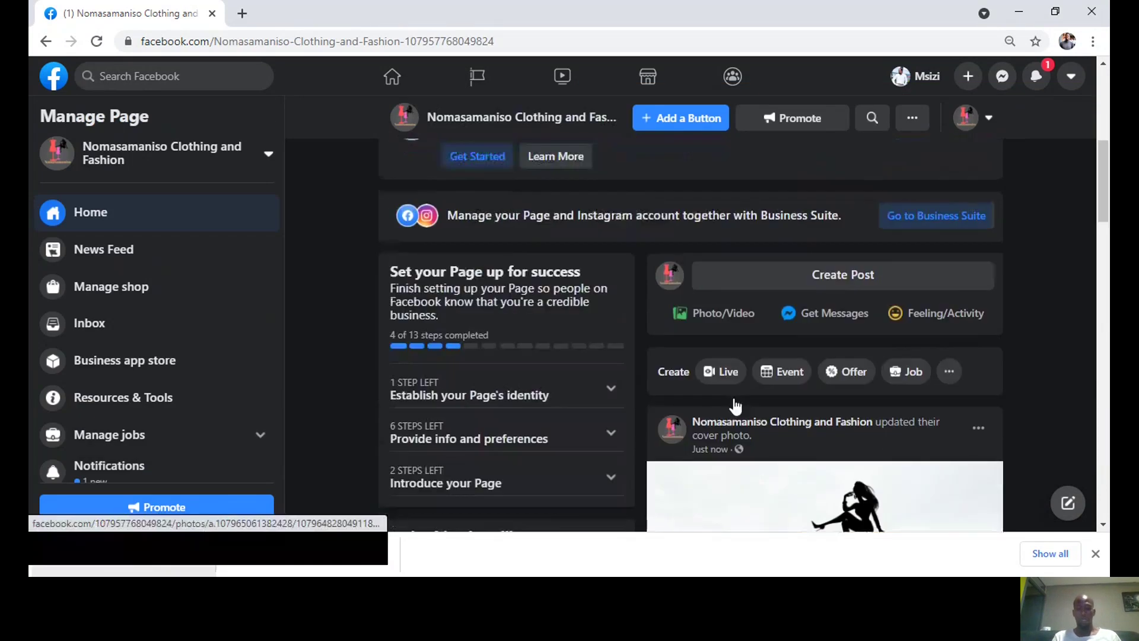
# - Select all friends in the page's full invitation list, and close it without sending the invitations
pyautogui.scroll(5, 735, 405)
pyautogui.scroll(-6, 740, 395)
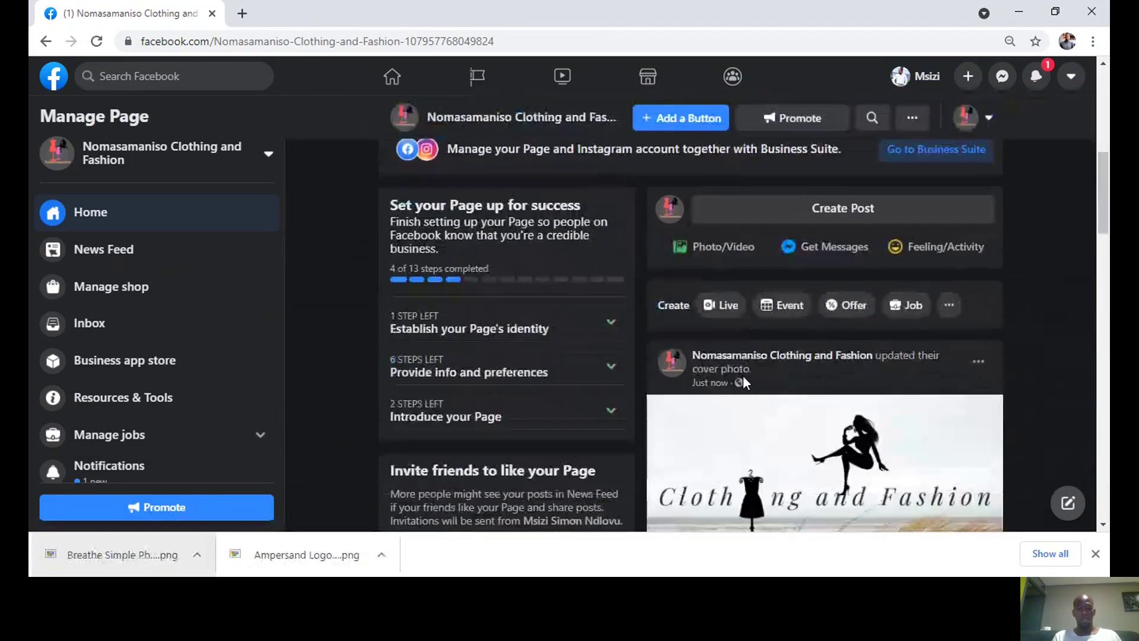
pyautogui.scroll(-1, 743, 382)
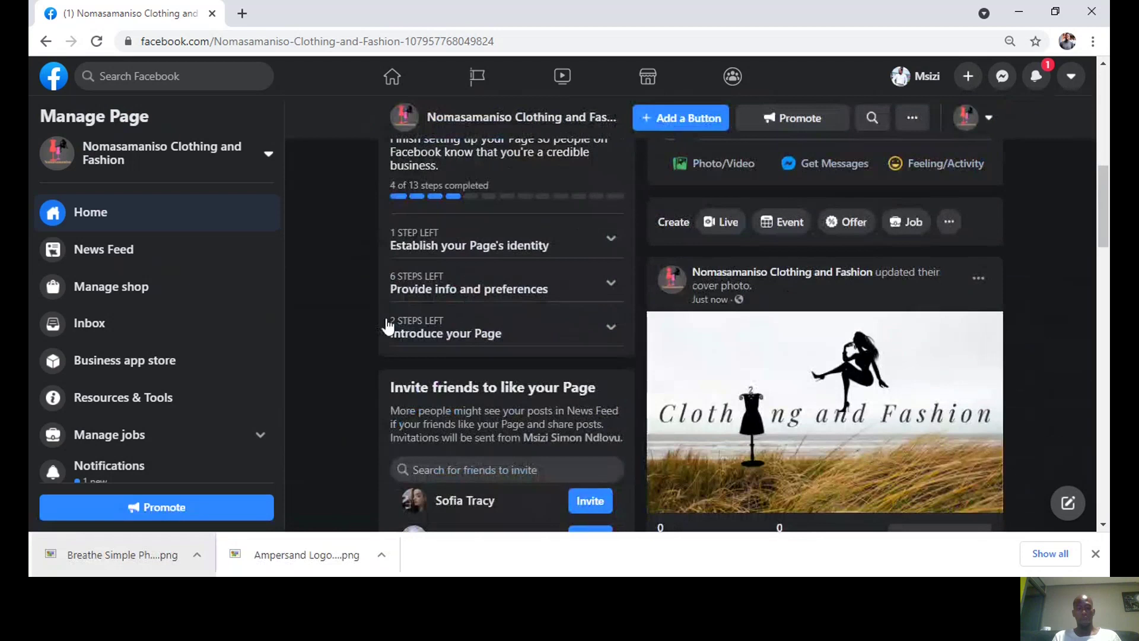
pyautogui.scroll(-3, 387, 325)
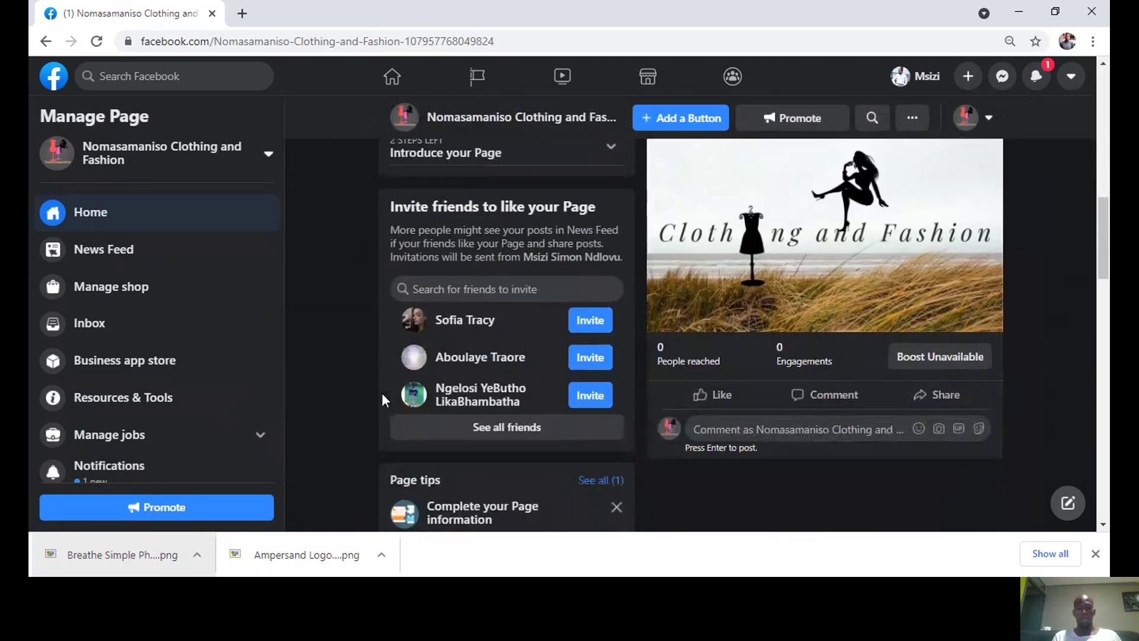
pyautogui.scroll(-2, 382, 396)
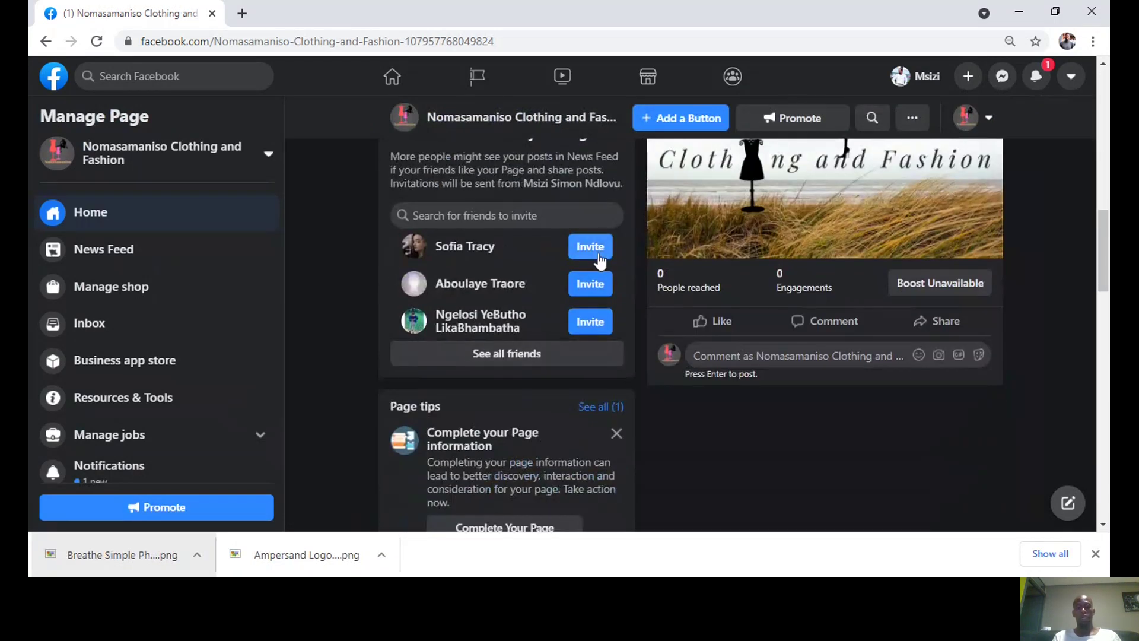
pyautogui.click(497, 354)
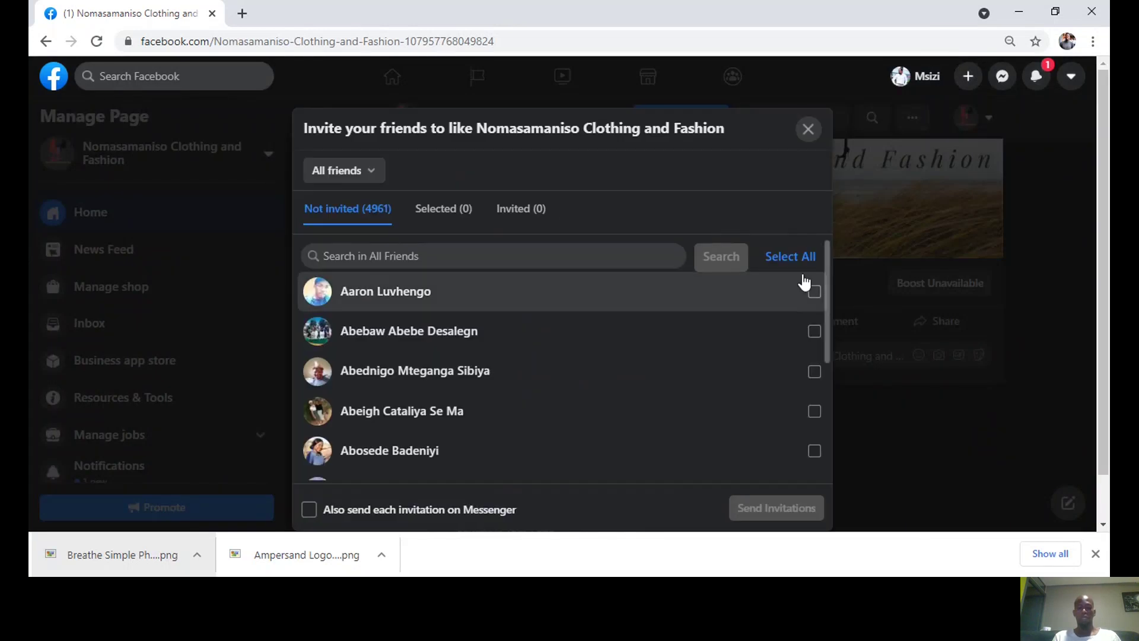
pyautogui.click(795, 261)
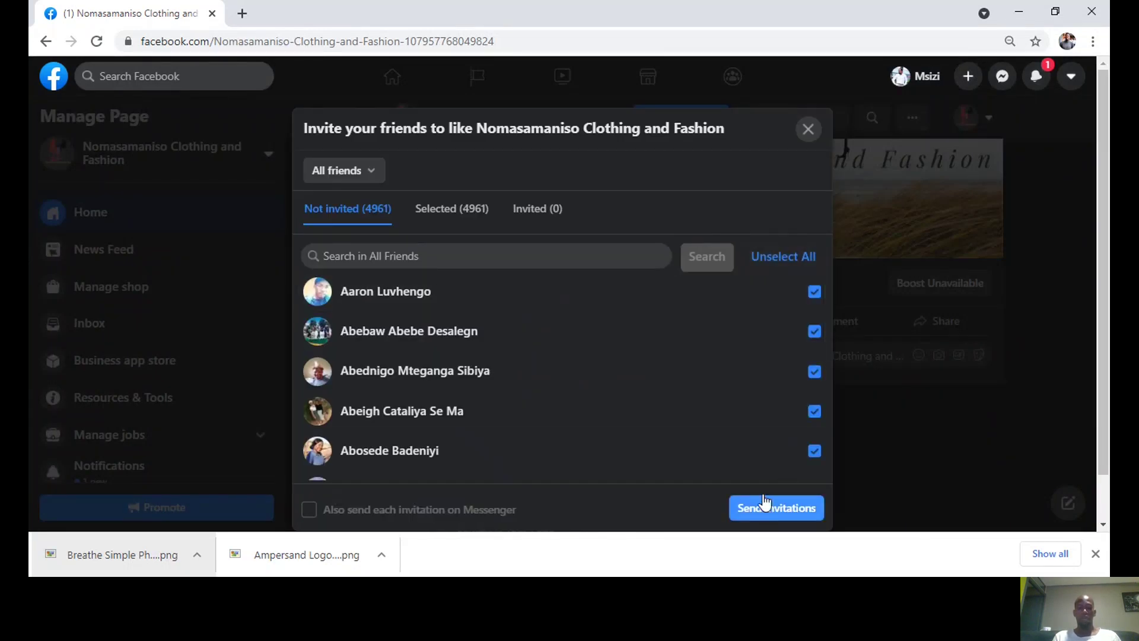
pyautogui.click(808, 131)
# - Look through the page's promotion, Insights, About and Photos sections, and return to the page header
pyautogui.scroll(-12, 325, 378)
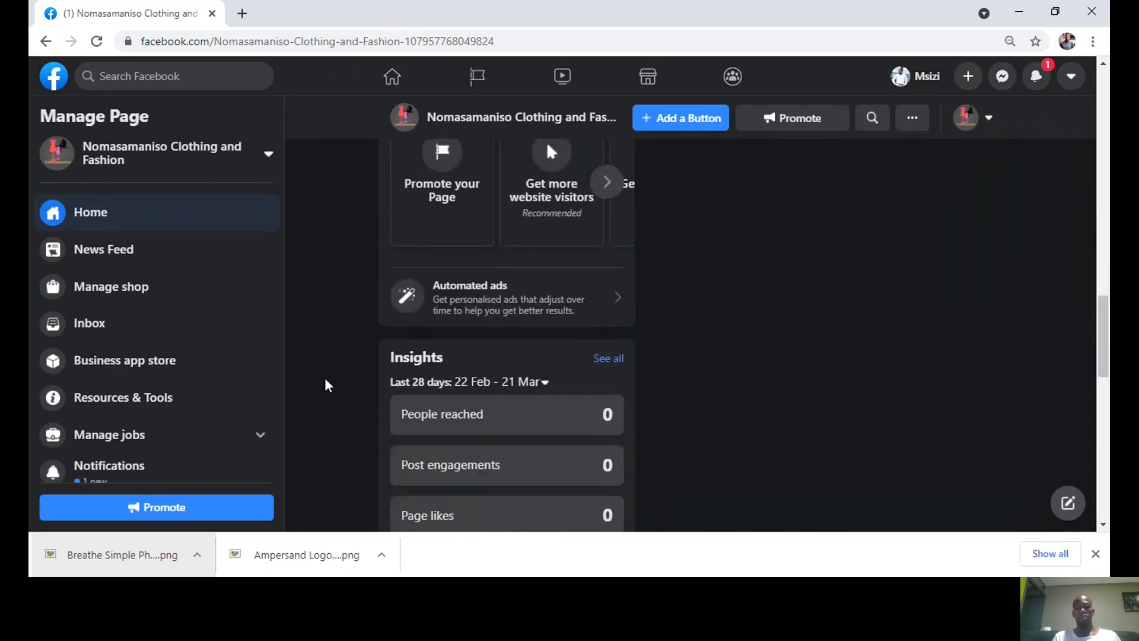
pyautogui.scroll(-7, 325, 376)
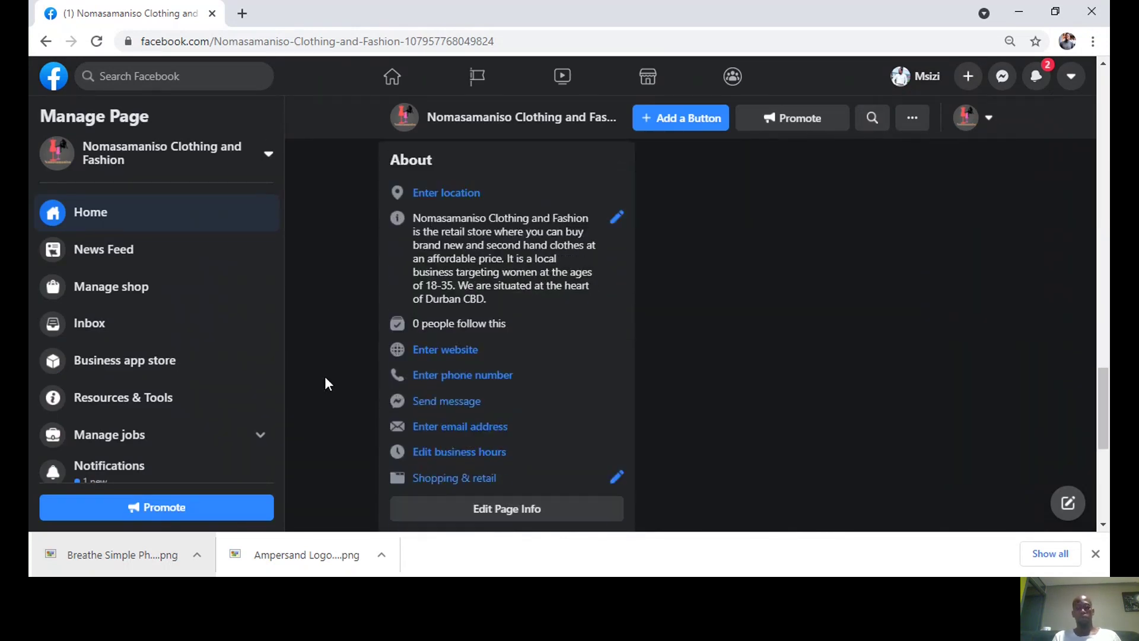
pyautogui.scroll(2, 325, 376)
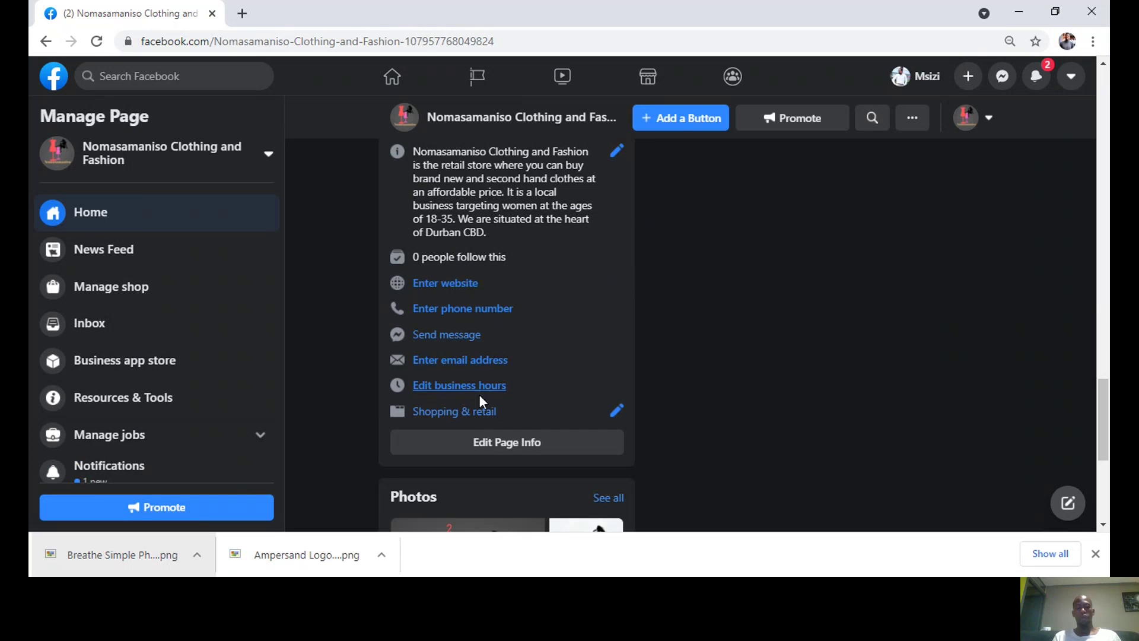
pyautogui.scroll(-3, 662, 462)
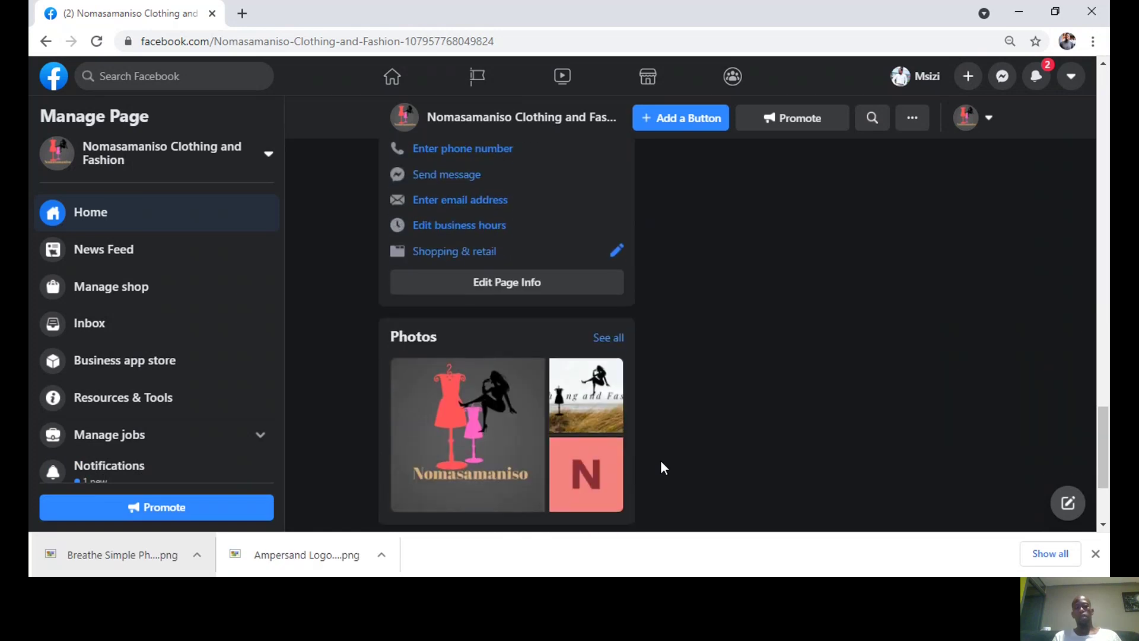
pyautogui.scroll(15, 663, 467)
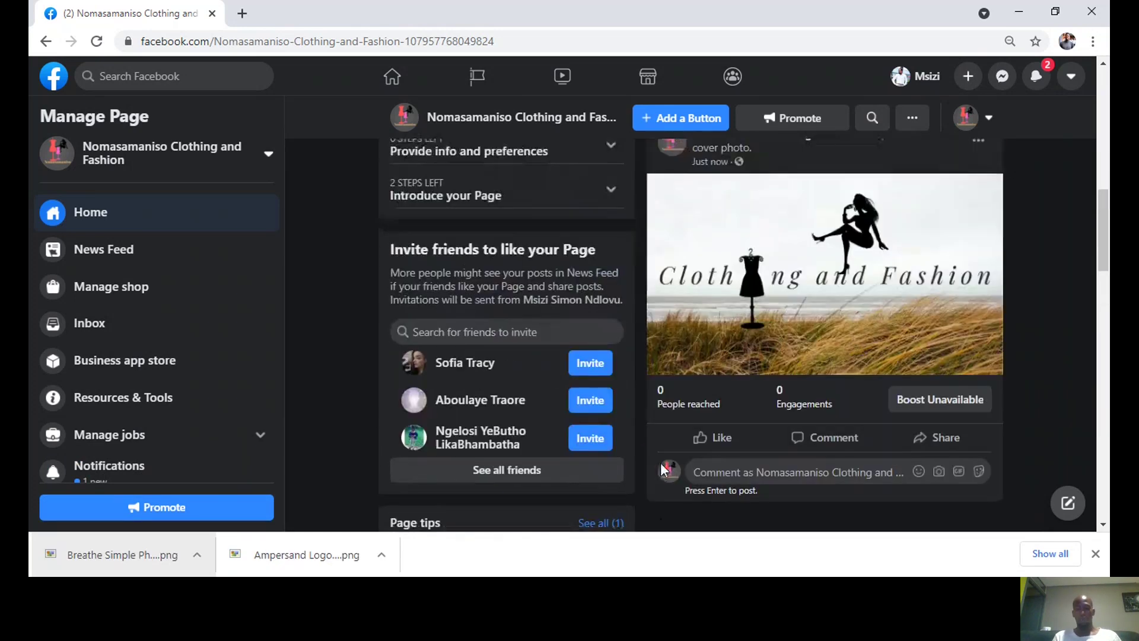
pyautogui.scroll(10, 661, 469)
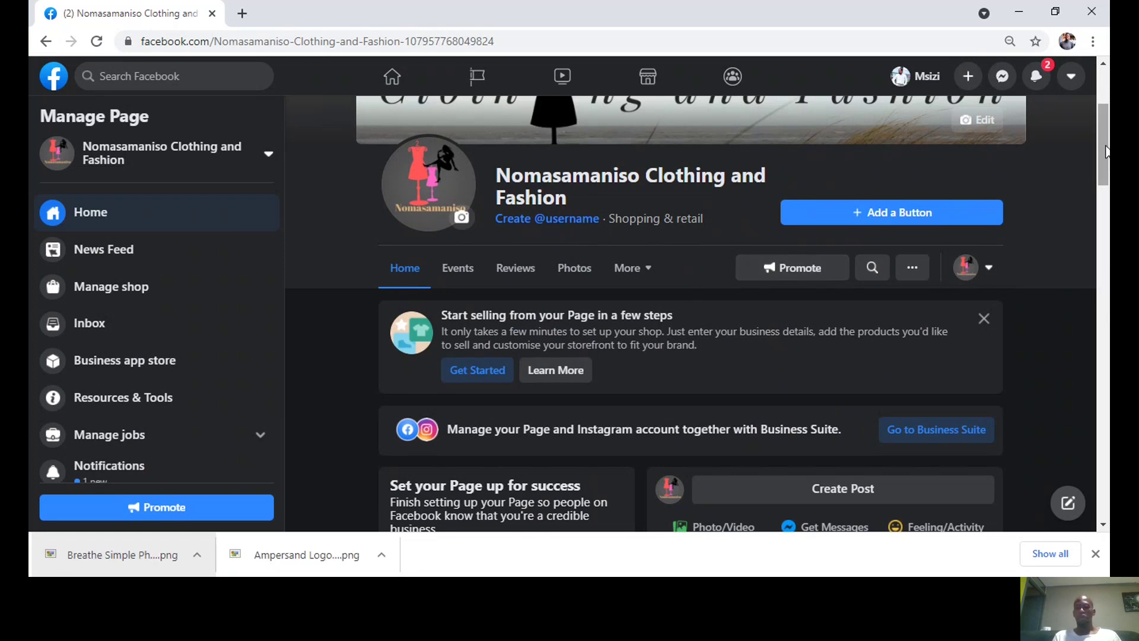
# - Open a new page post to inspect its options, and close it without posting
pyautogui.moveTo(1101, 168); pyautogui.dragTo(1100, 178)
pyautogui.scroll(-1, 1098, 198)
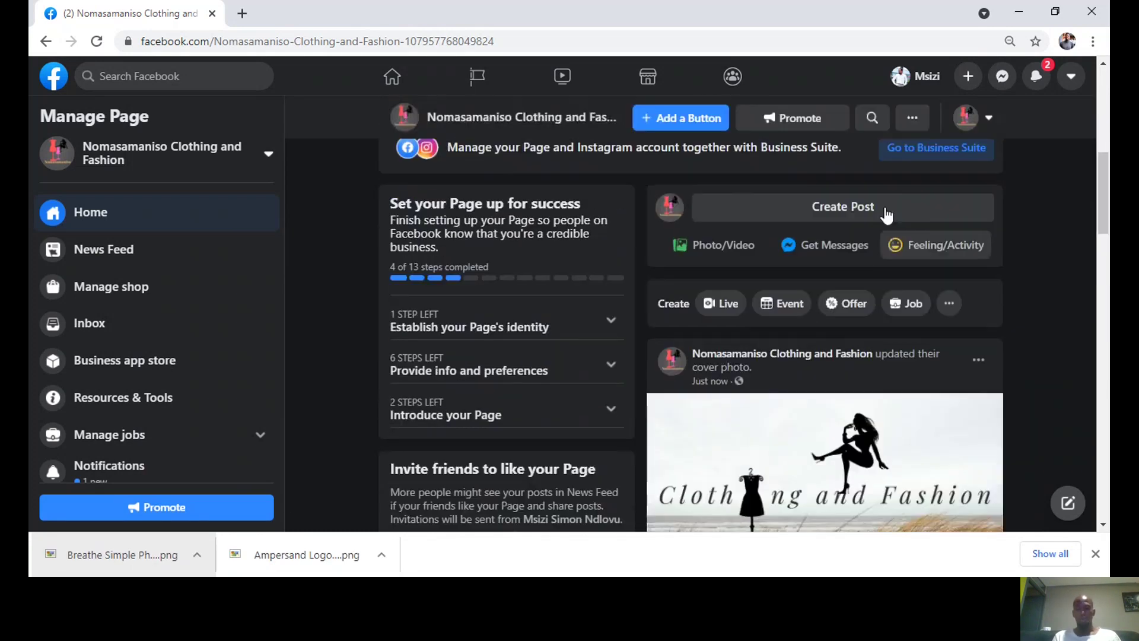
pyautogui.click(872, 208)
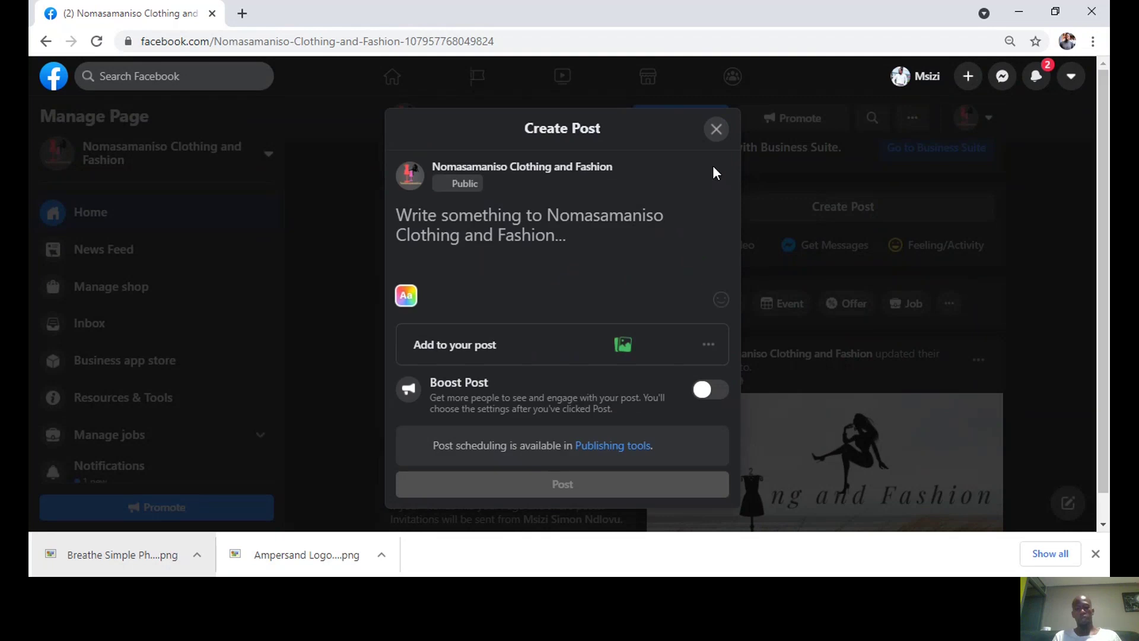
pyautogui.click(716, 129)
pyautogui.scroll(8, 796, 279)
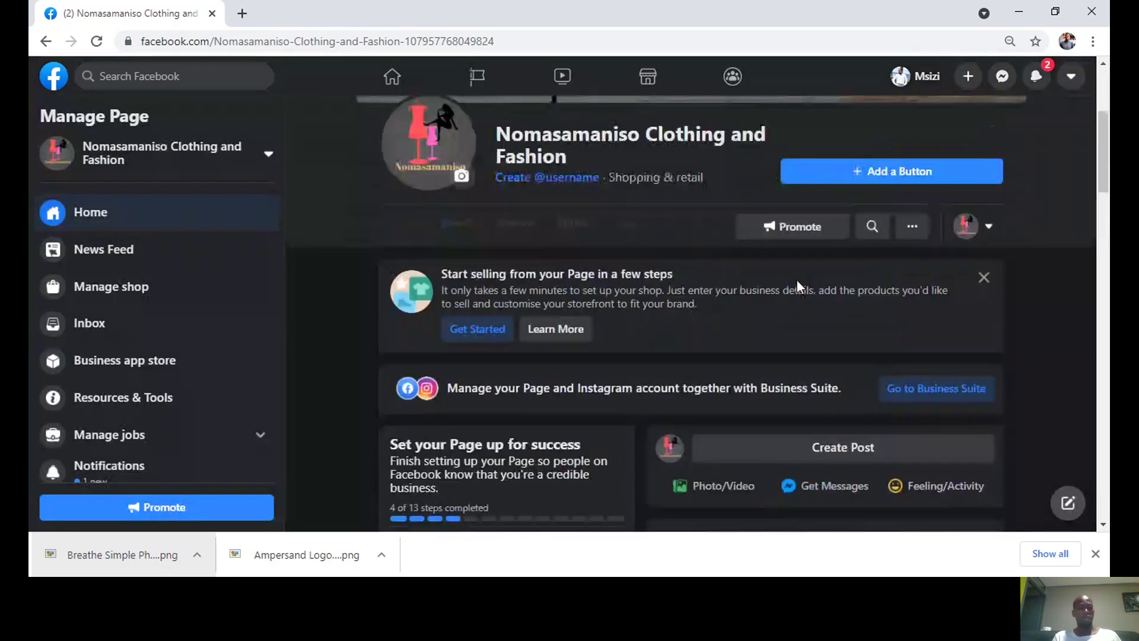
# - Start creating a new Facebook group and name it "Dog training"
pyautogui.click(713, 80)
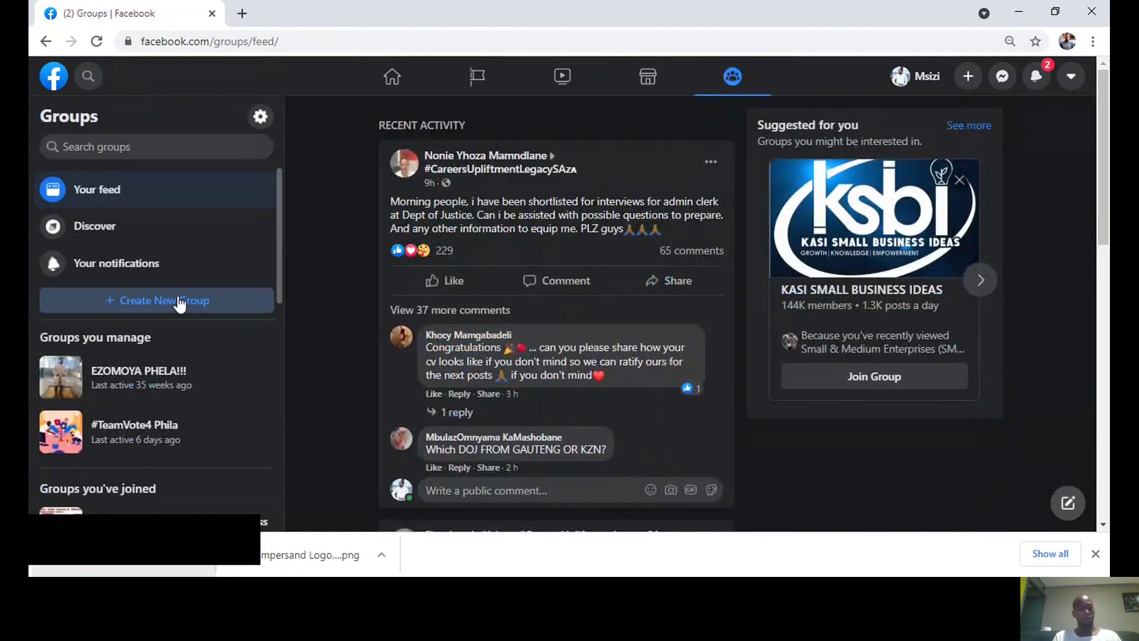
pyautogui.click(178, 301)
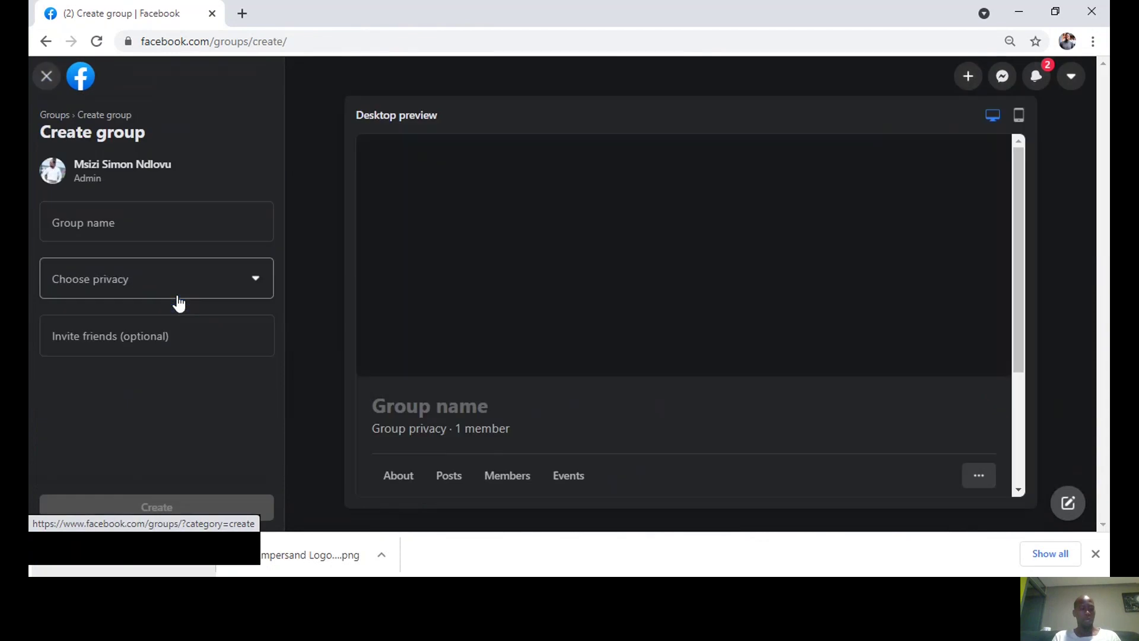
pyautogui.click(138, 222)
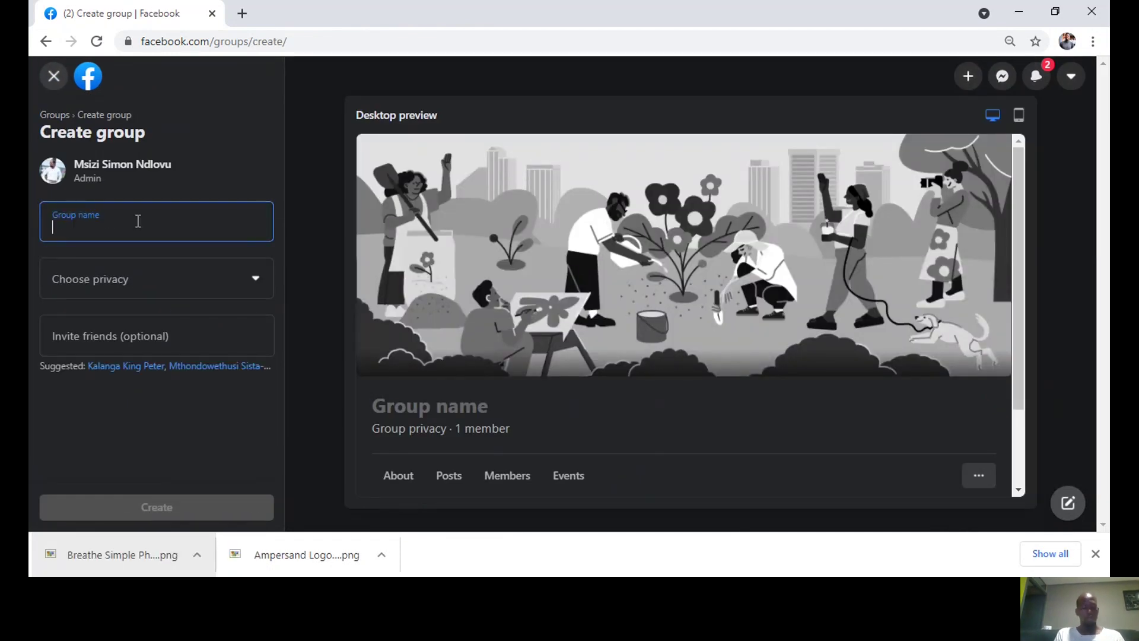
pyautogui.write('Dog training')
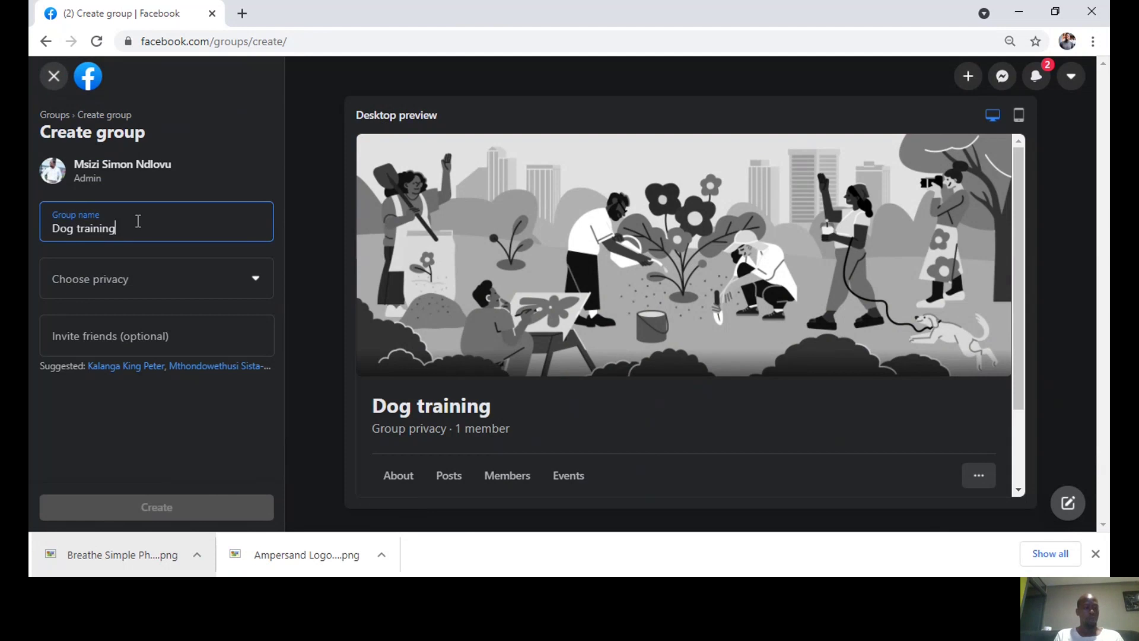
# - Set the group's privacy to Private and keep its Hide group setting at Visible
pyautogui.click(122, 279)
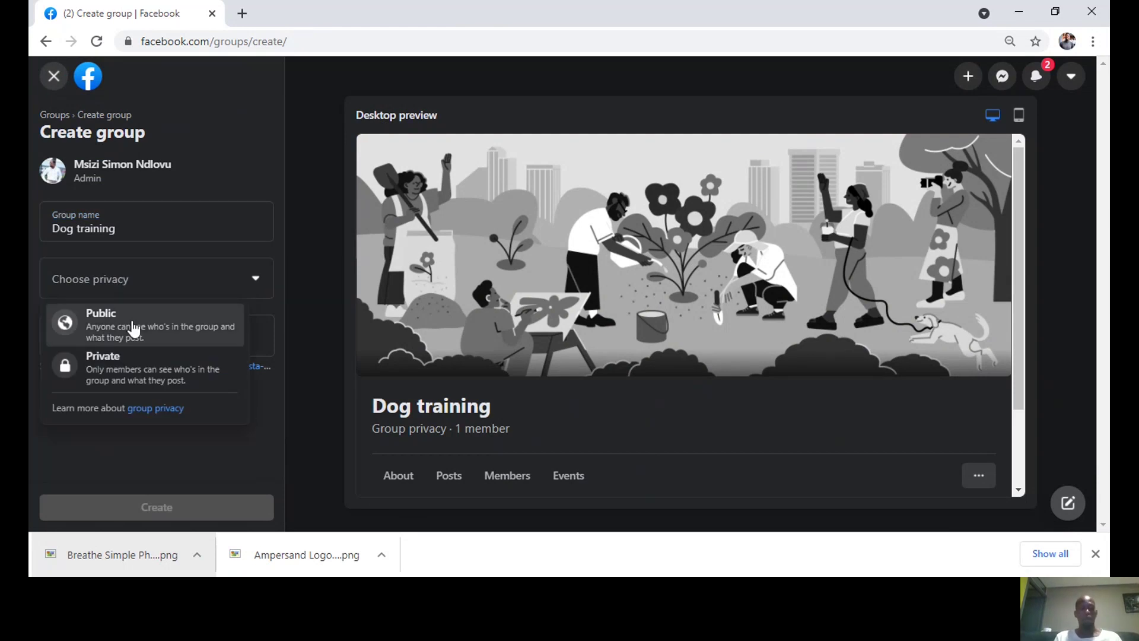
pyautogui.click(135, 358)
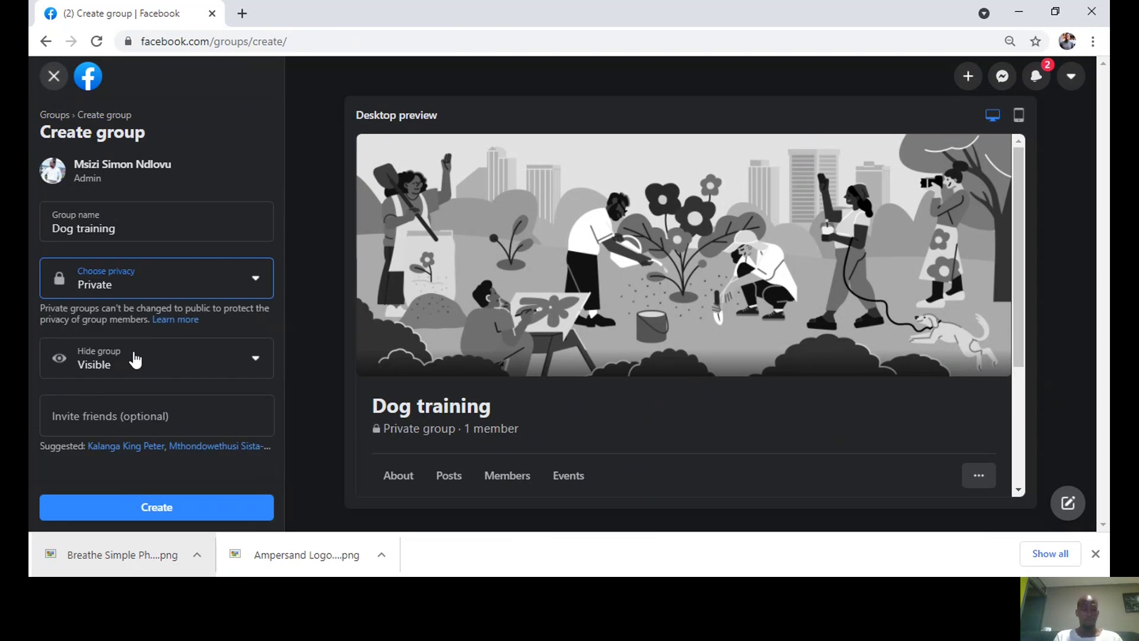
pyautogui.click(141, 371)
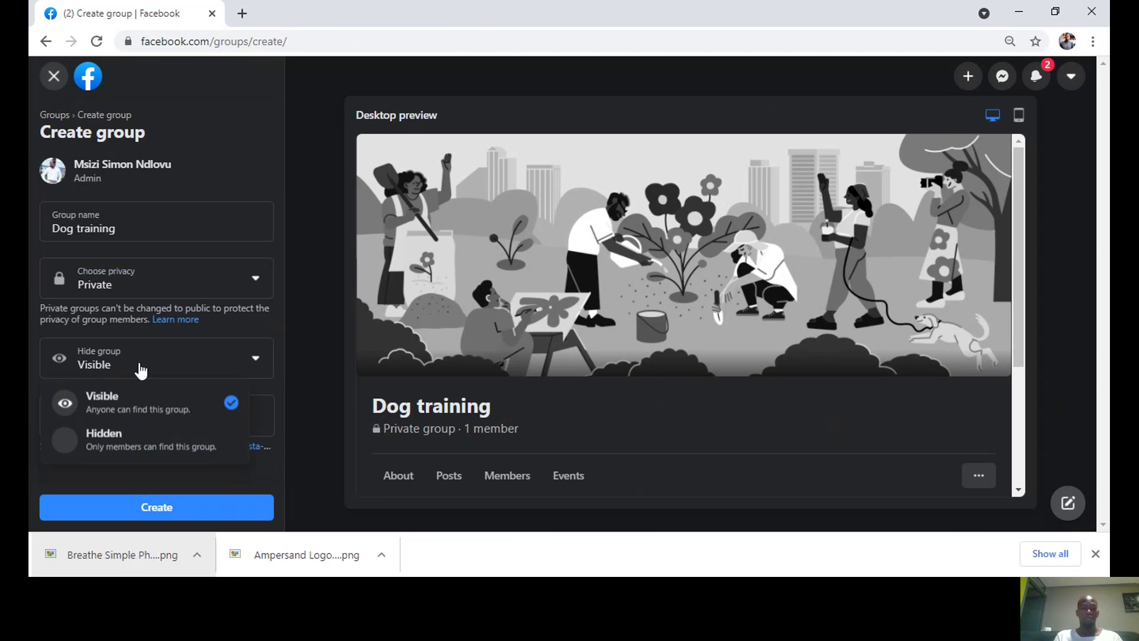
pyautogui.click(154, 411)
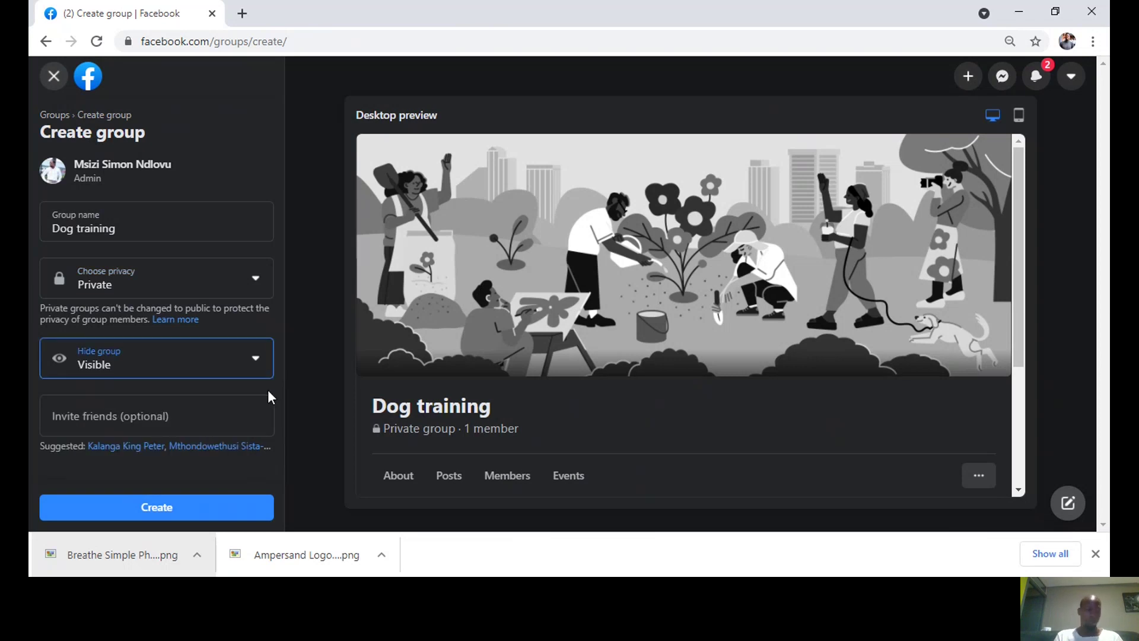
# - Browse the suggested friends to invite and examine the lower part of the group preview
pyautogui.click(124, 423)
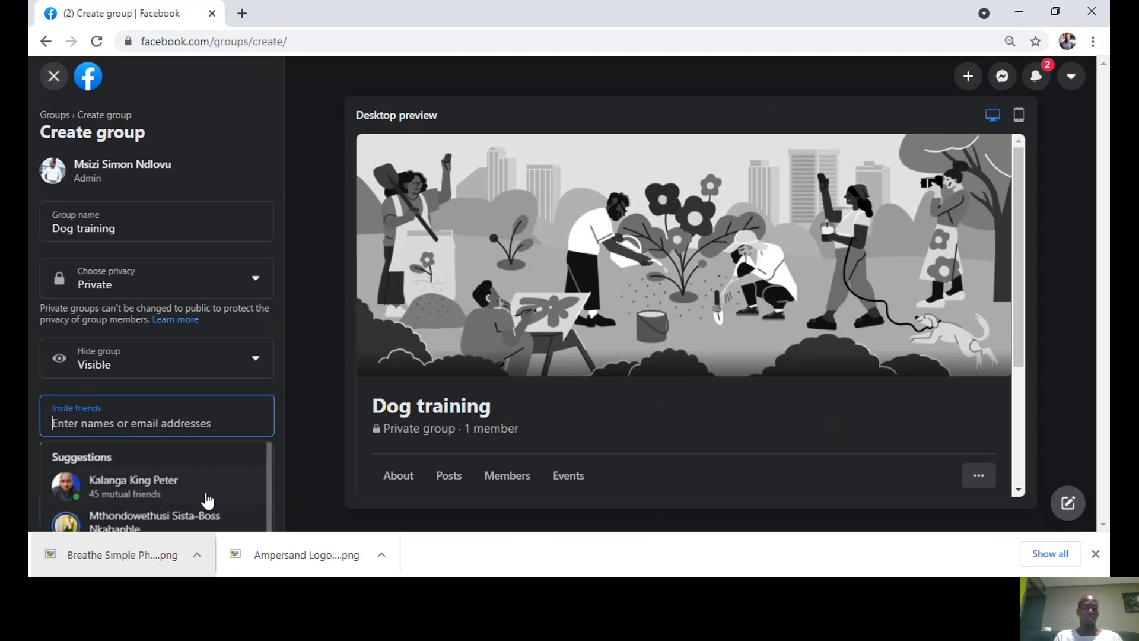
pyautogui.scroll(-2, 211, 486)
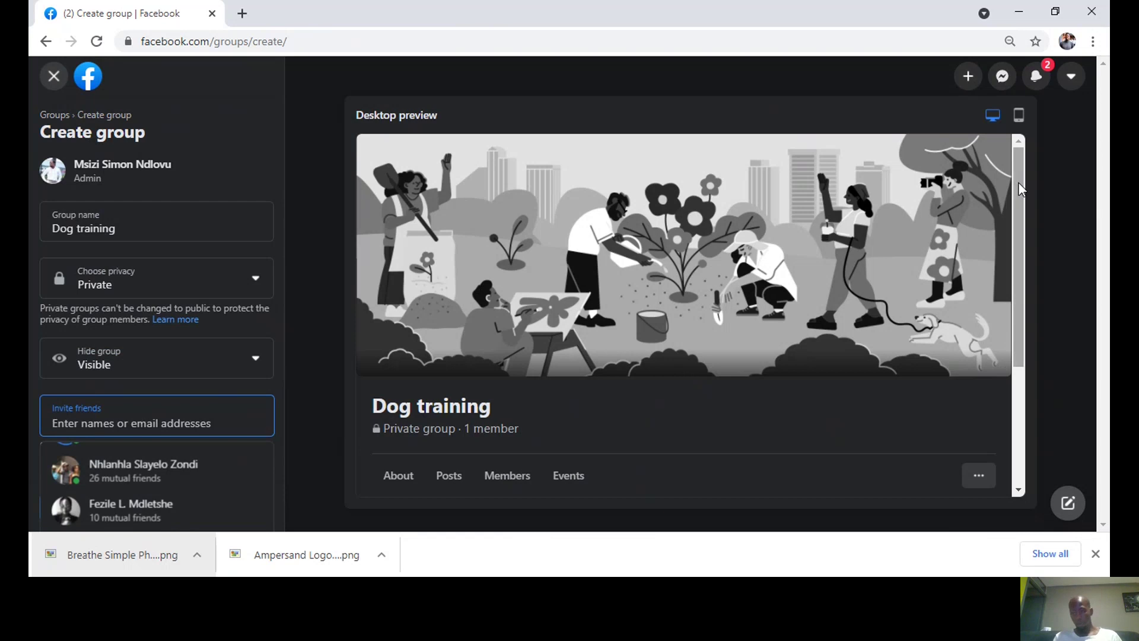
pyautogui.moveTo(1019, 191); pyautogui.dragTo(995, 311)
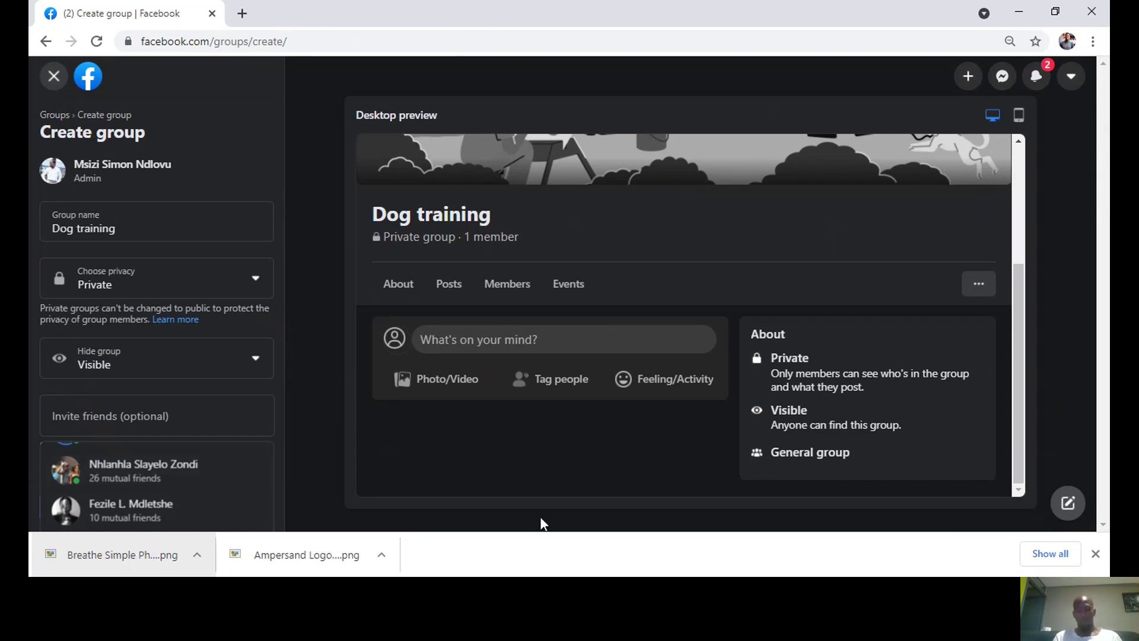
# - Dismiss the browser's downloads bar, create the "Dog training" group, and look over its new page
pyautogui.click(1096, 554)
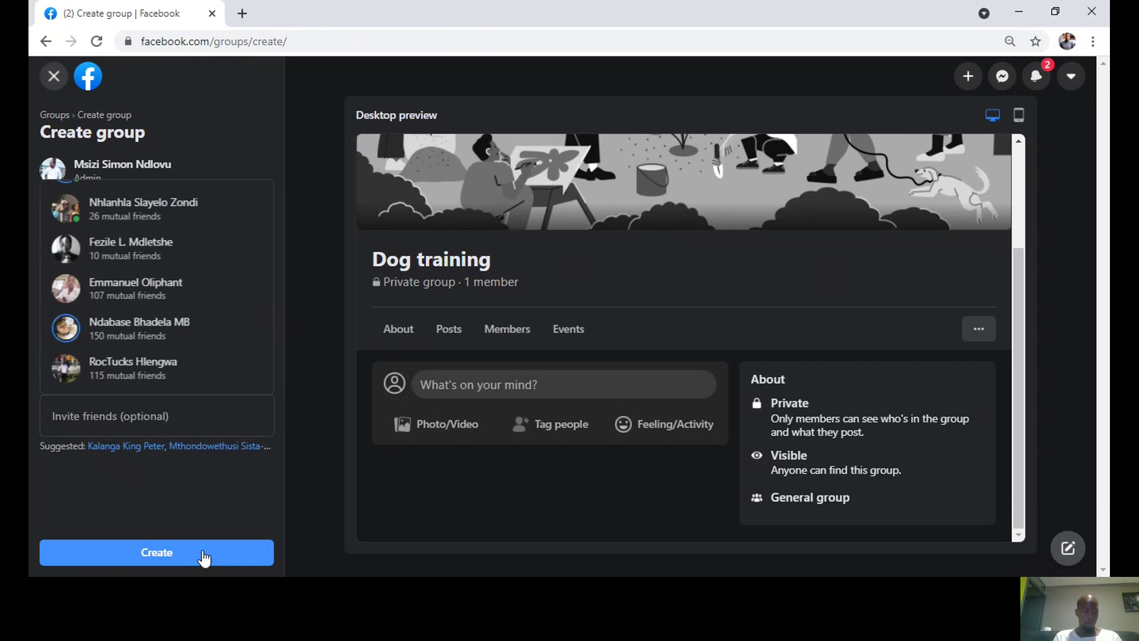
pyautogui.click(204, 554)
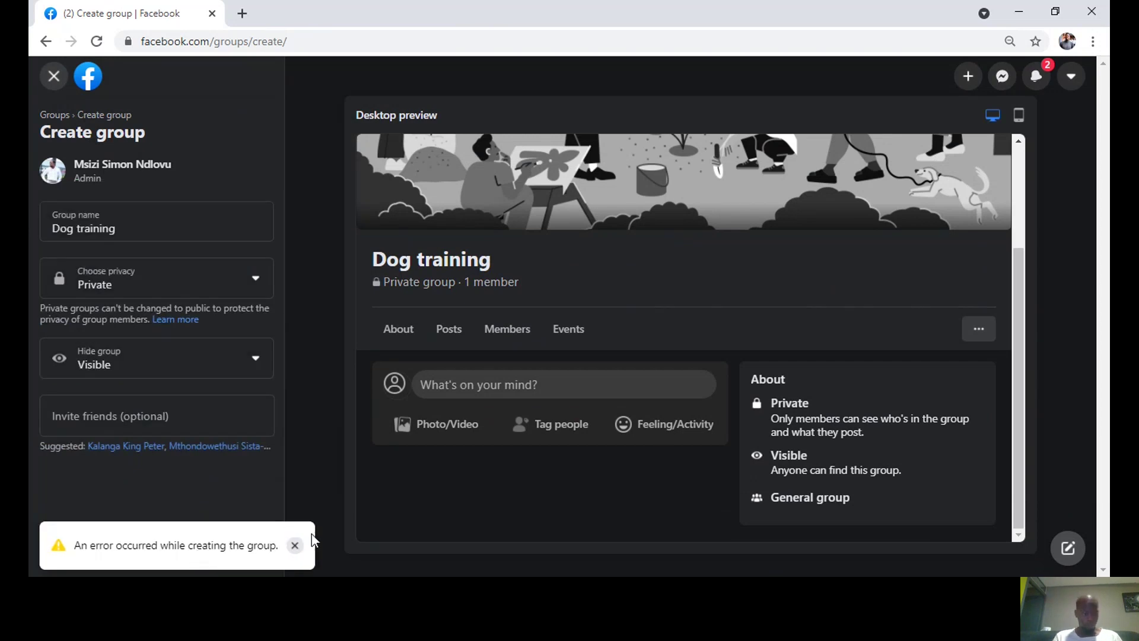
pyautogui.click(295, 545)
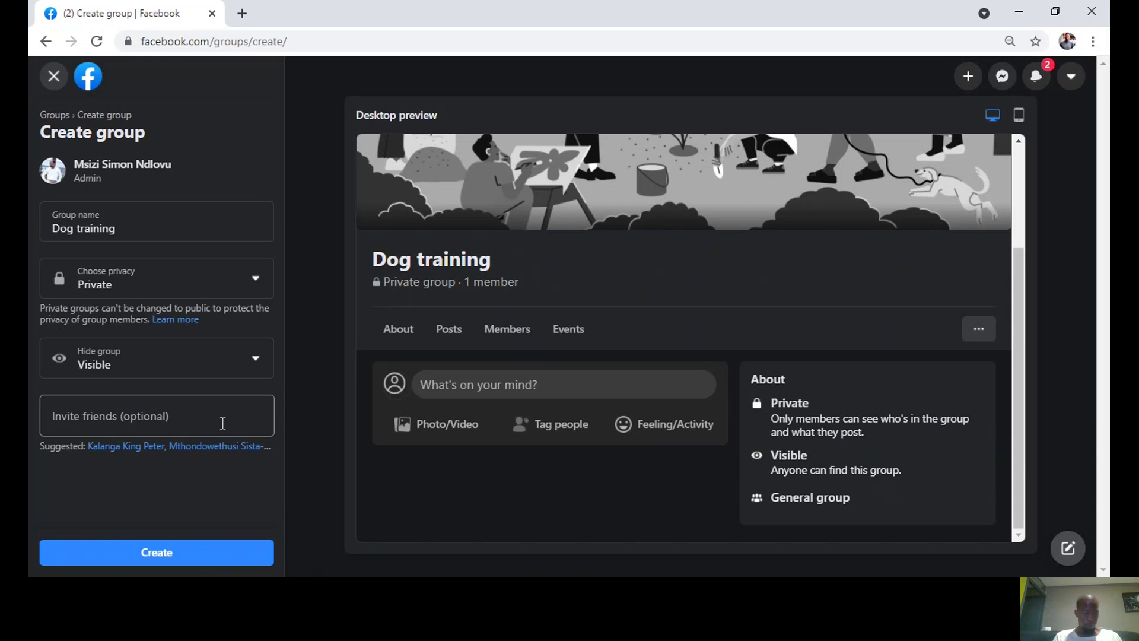
pyautogui.click(157, 551)
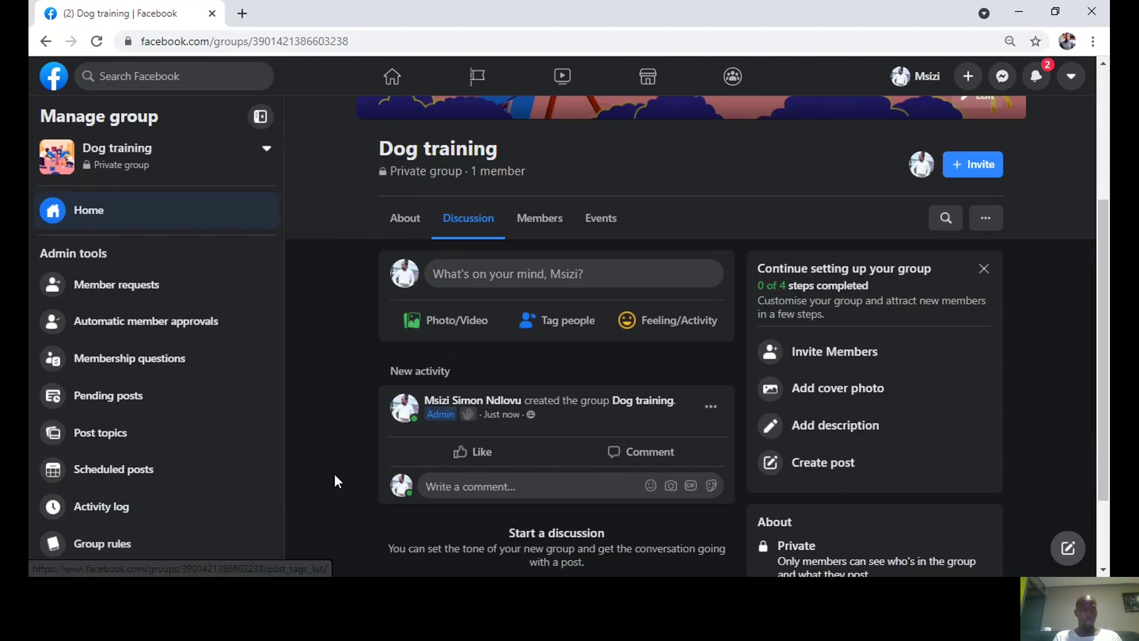
pyautogui.scroll(-2, 336, 481)
pyautogui.scroll(1, 335, 475)
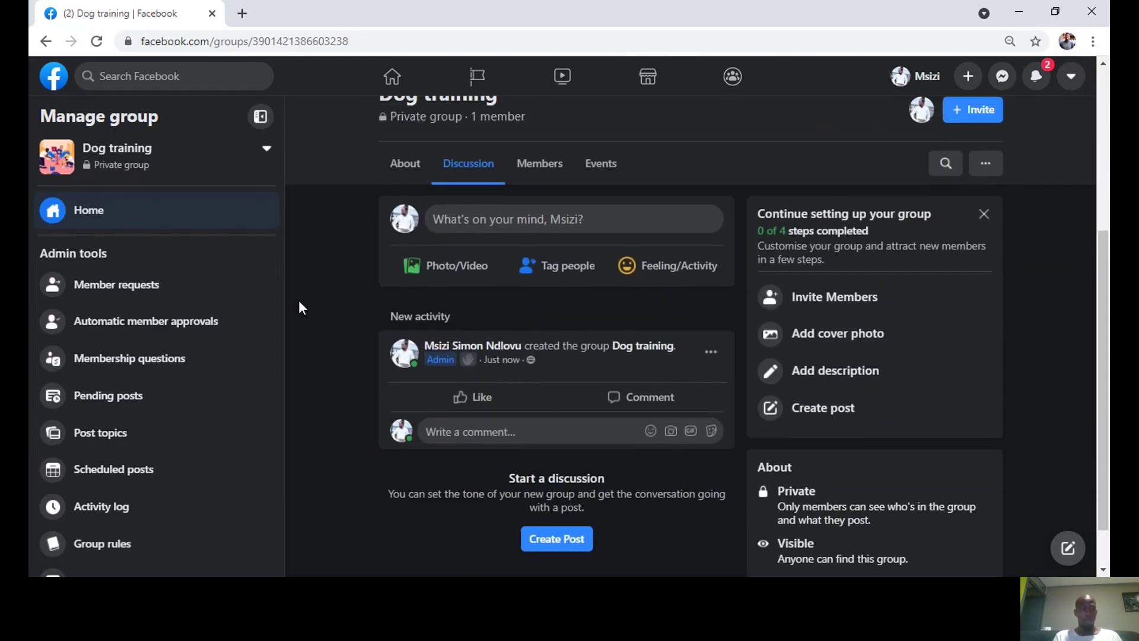
# - Examine the Dog training group's admin tools, its setup checklist and its About section
pyautogui.scroll(-2, 193, 344)
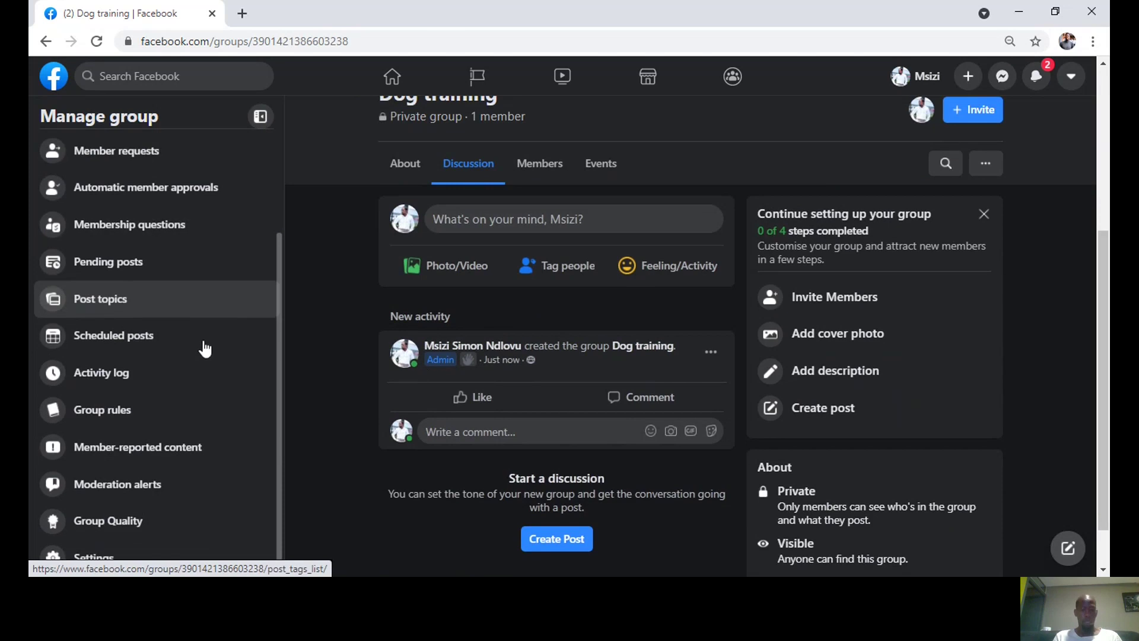
pyautogui.scroll(5, 424, 366)
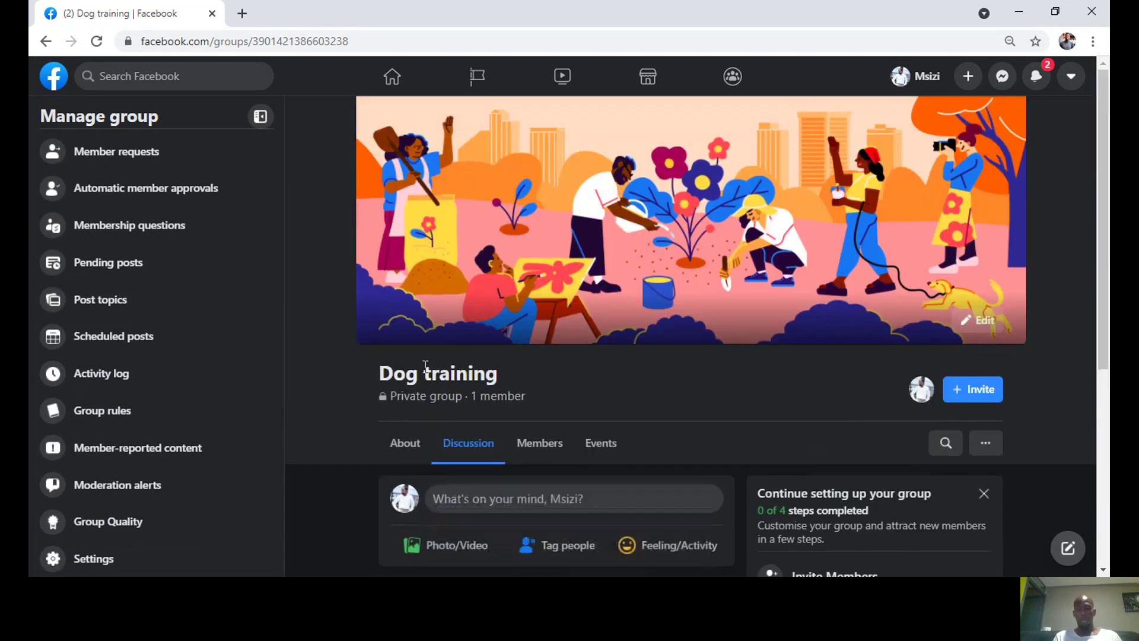
pyautogui.scroll(-5, 423, 366)
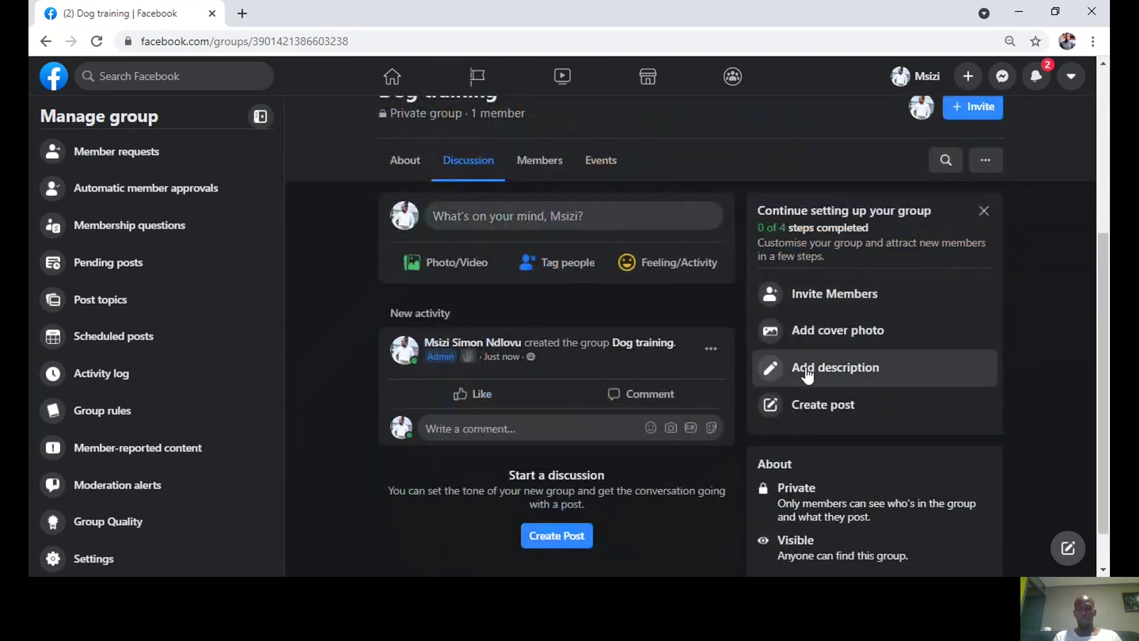
pyautogui.scroll(2, 825, 338)
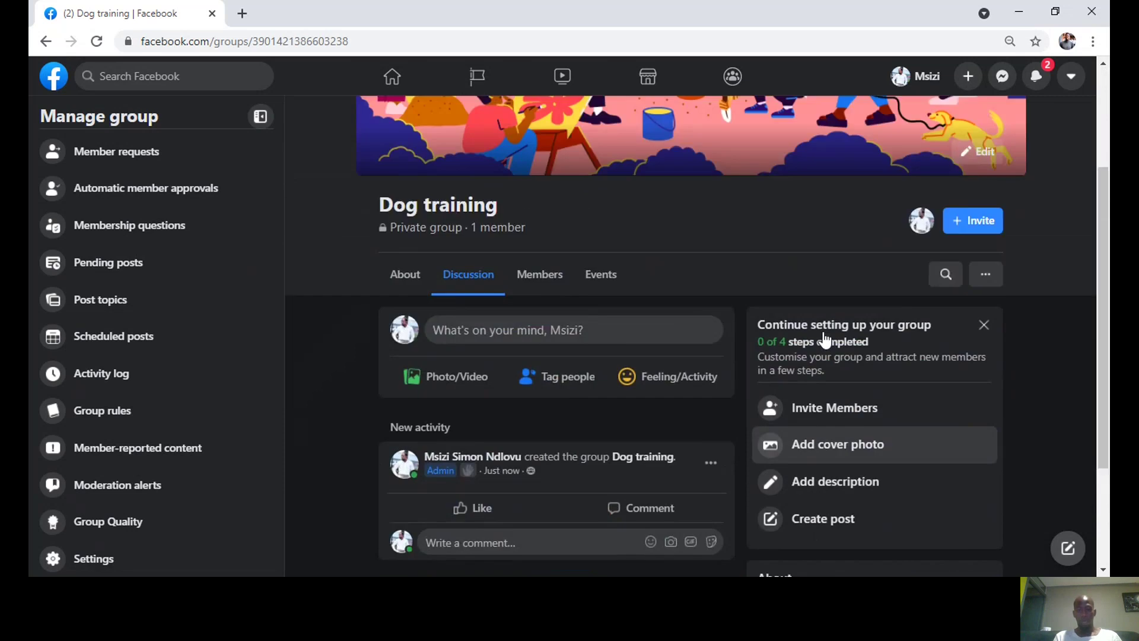
pyautogui.scroll(2, 825, 338)
pyautogui.scroll(-5, 877, 425)
pyautogui.scroll(6, 877, 435)
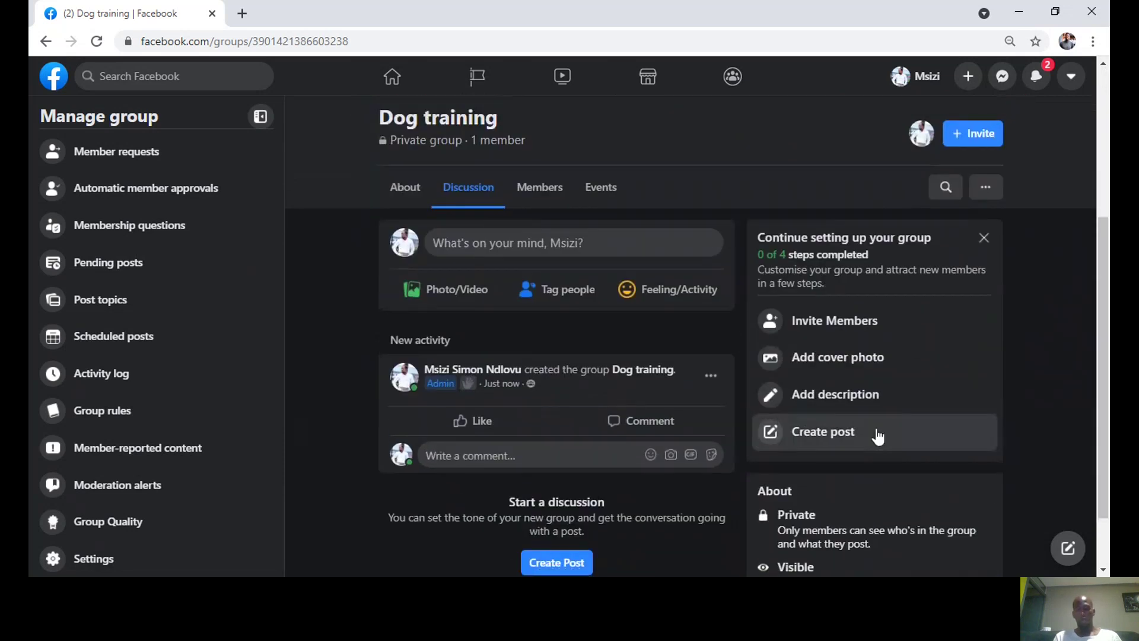
pyautogui.scroll(-7, 877, 432)
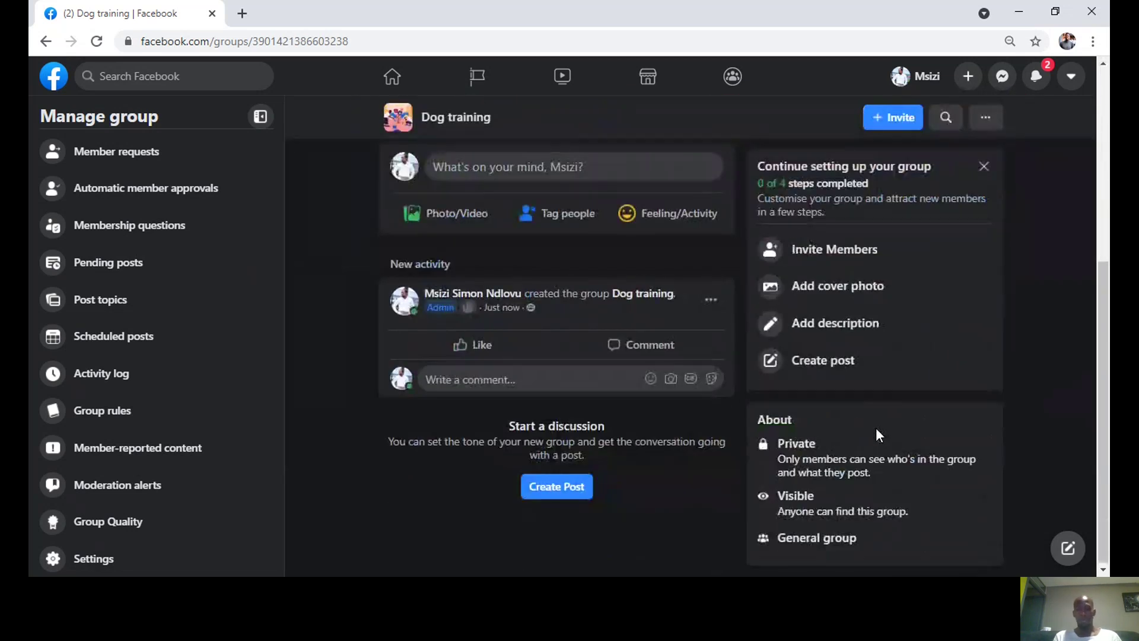
# - Show the source options for the group's cover photo, and visit canva.com briefly in a separate browser tab
pyautogui.scroll(5, 878, 432)
pyautogui.click(825, 545)
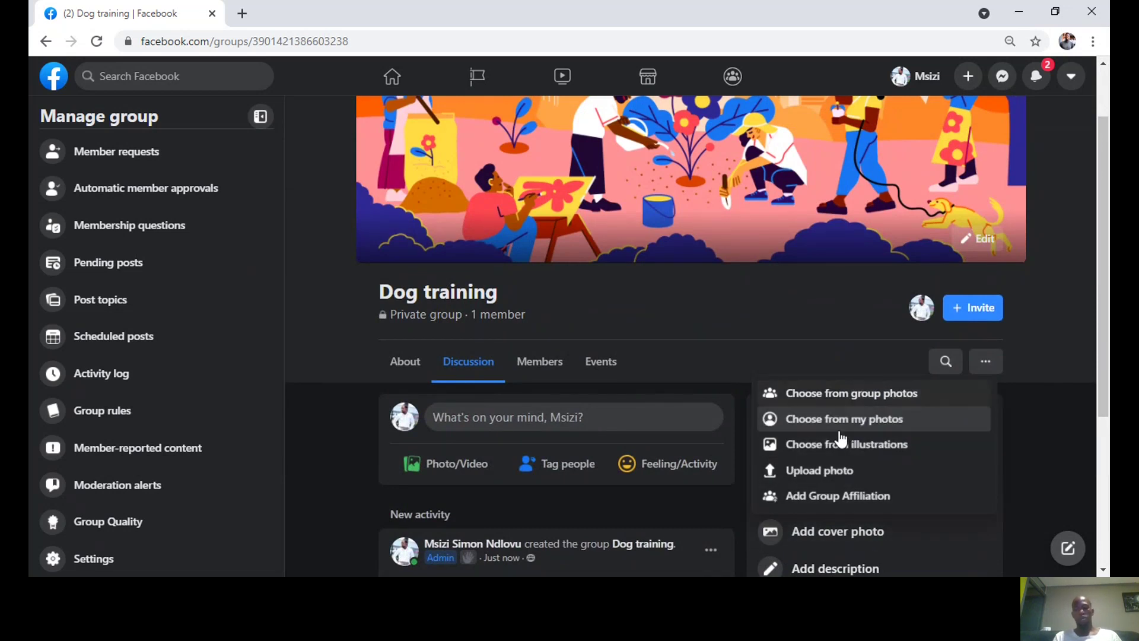
pyautogui.click(242, 13)
pyautogui.write('canva.com')
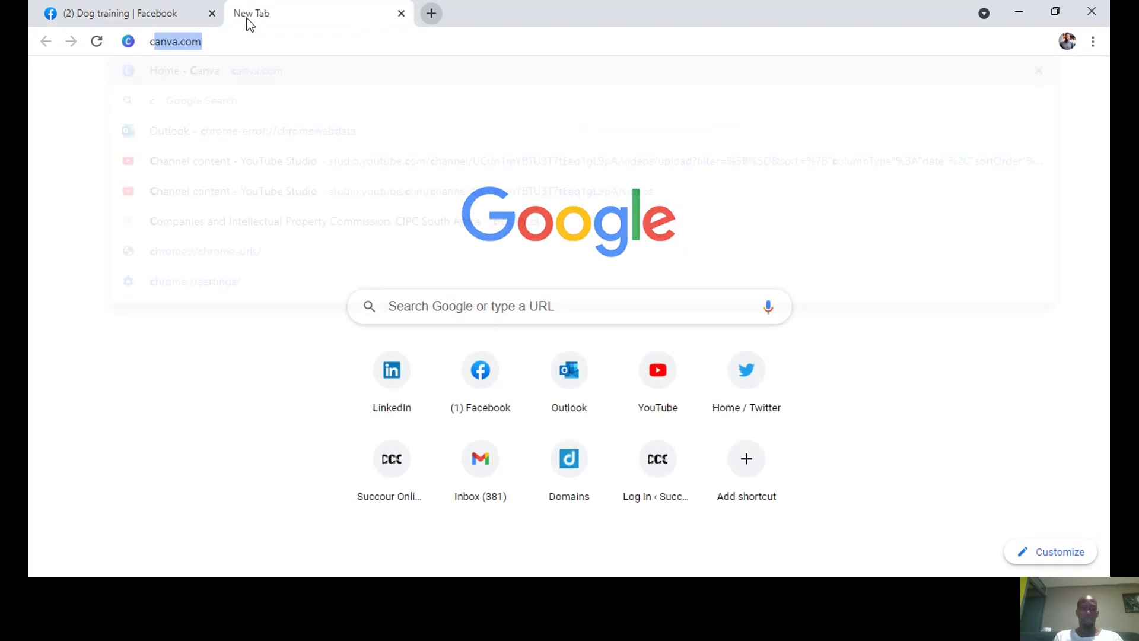
pyautogui.press('Return')
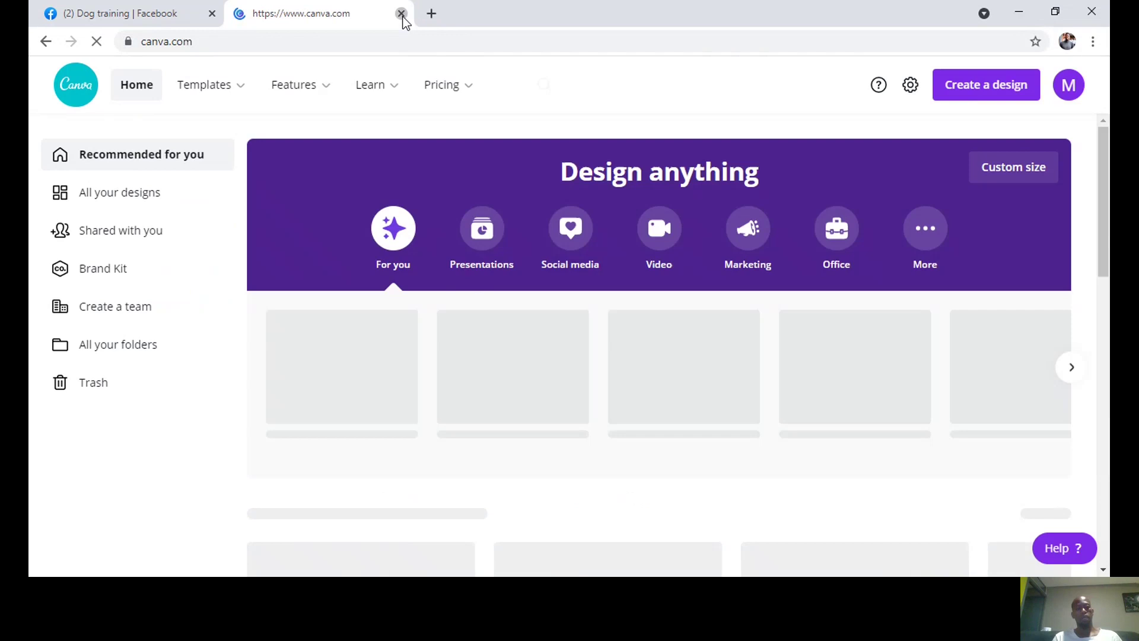
pyautogui.click(401, 15)
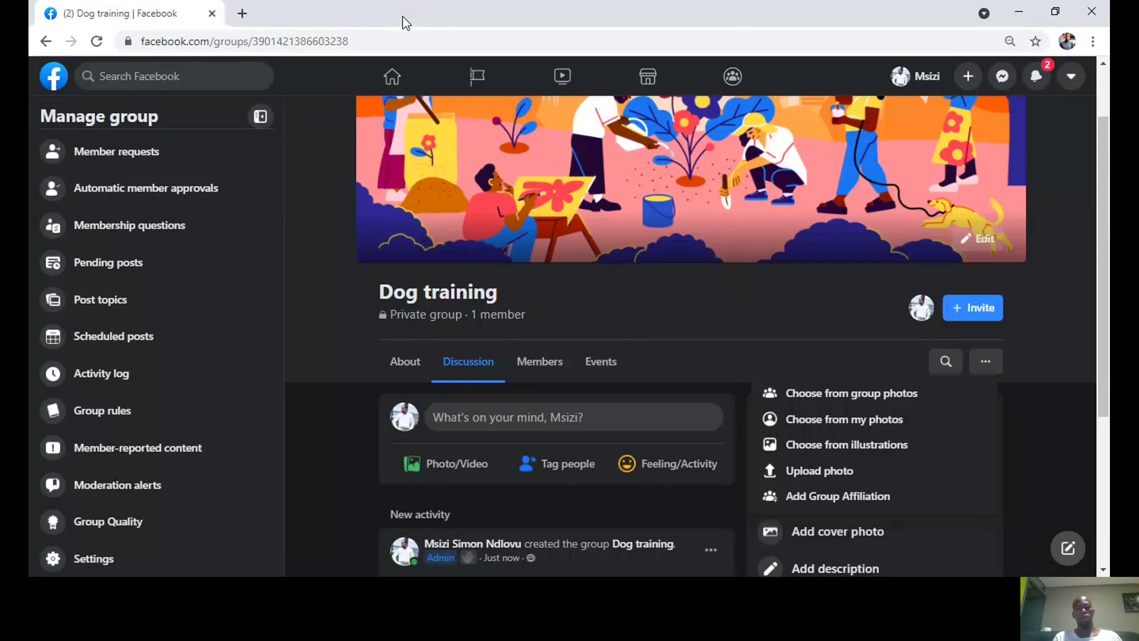
# - Review the remaining group setup tasks, the privacy and visibility details, and the moderation tools on the group page
pyautogui.scroll(-3, 603, 362)
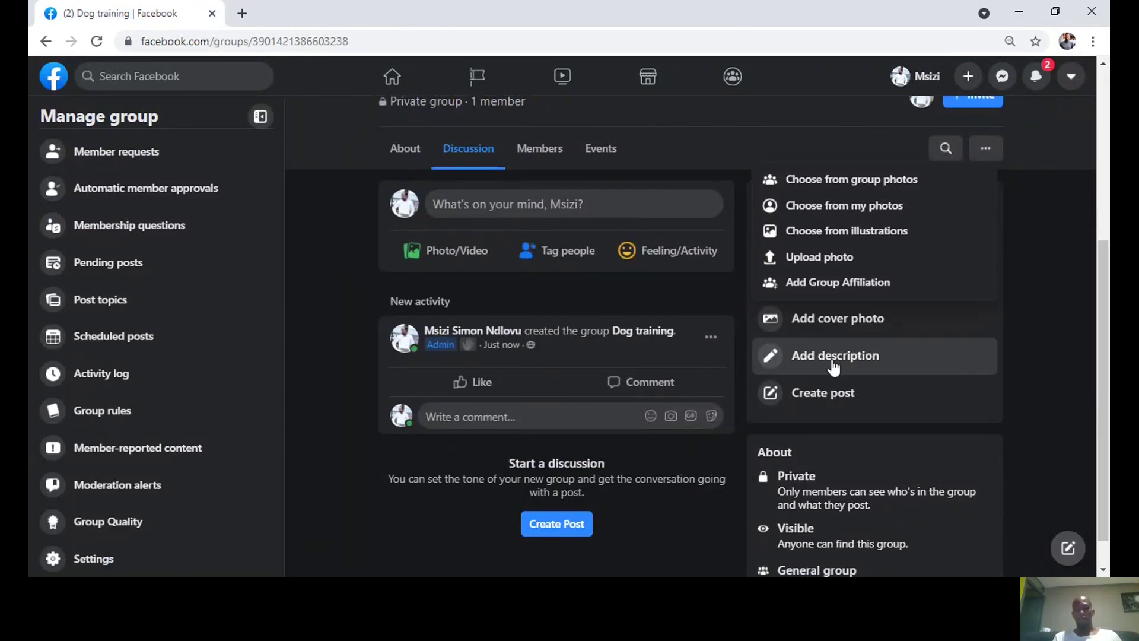
pyautogui.scroll(-1, 777, 467)
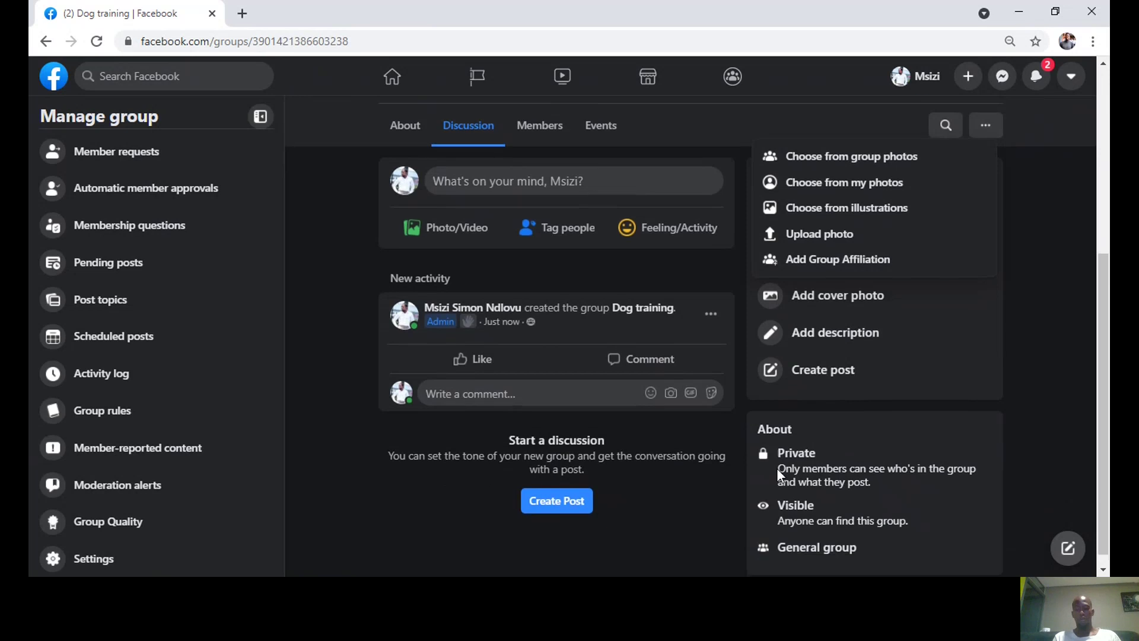
pyautogui.scroll(2, 777, 468)
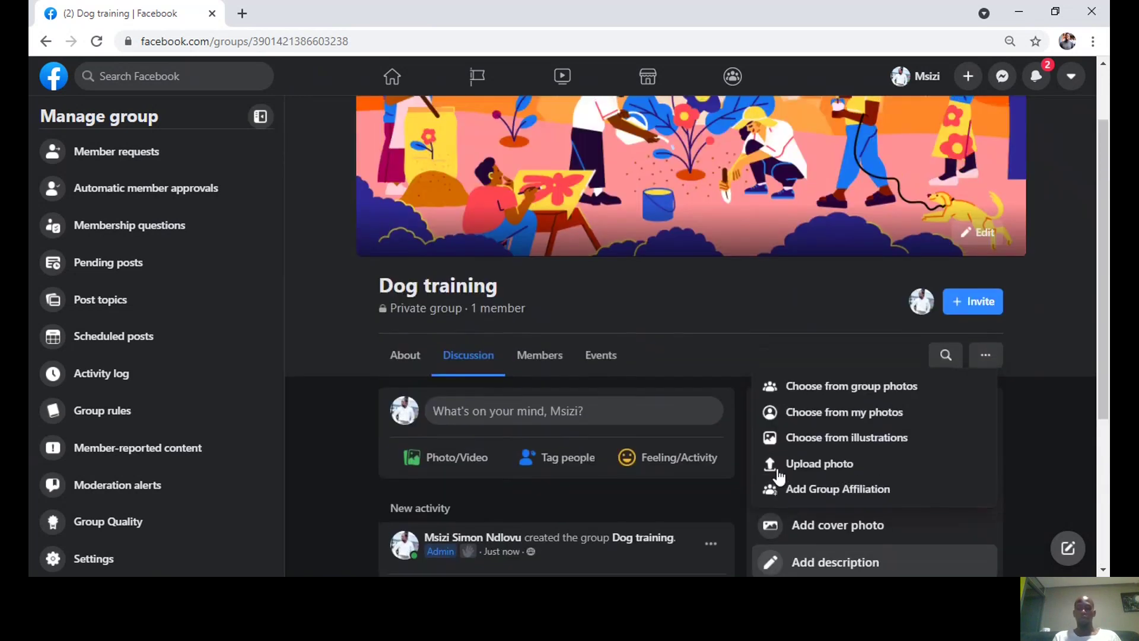
pyautogui.scroll(-2, 779, 477)
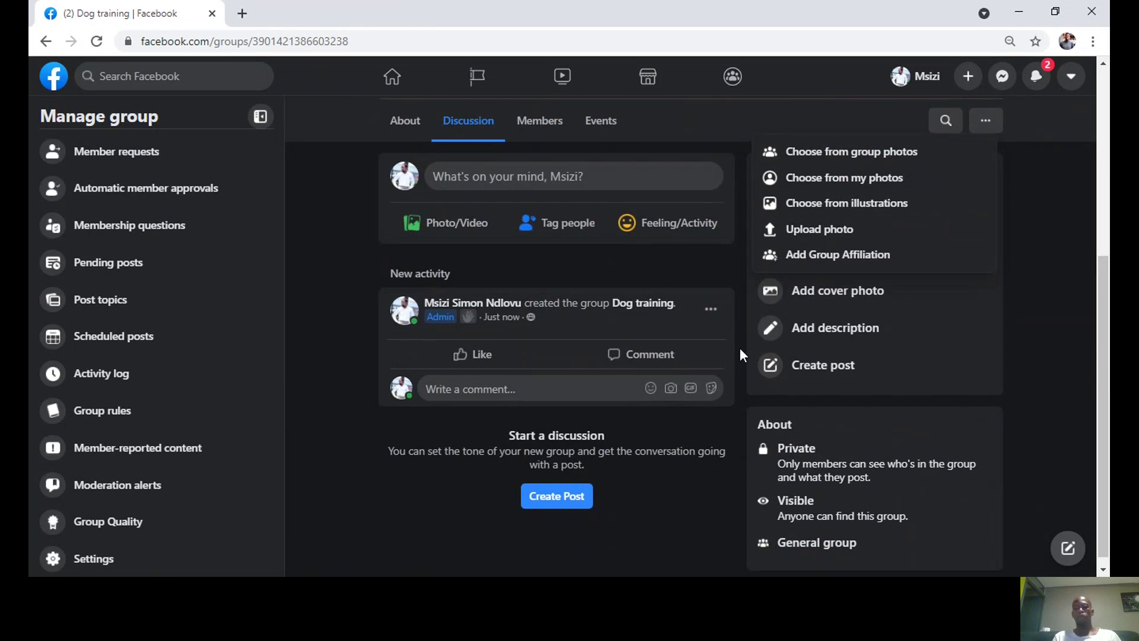
pyautogui.scroll(3, 740, 351)
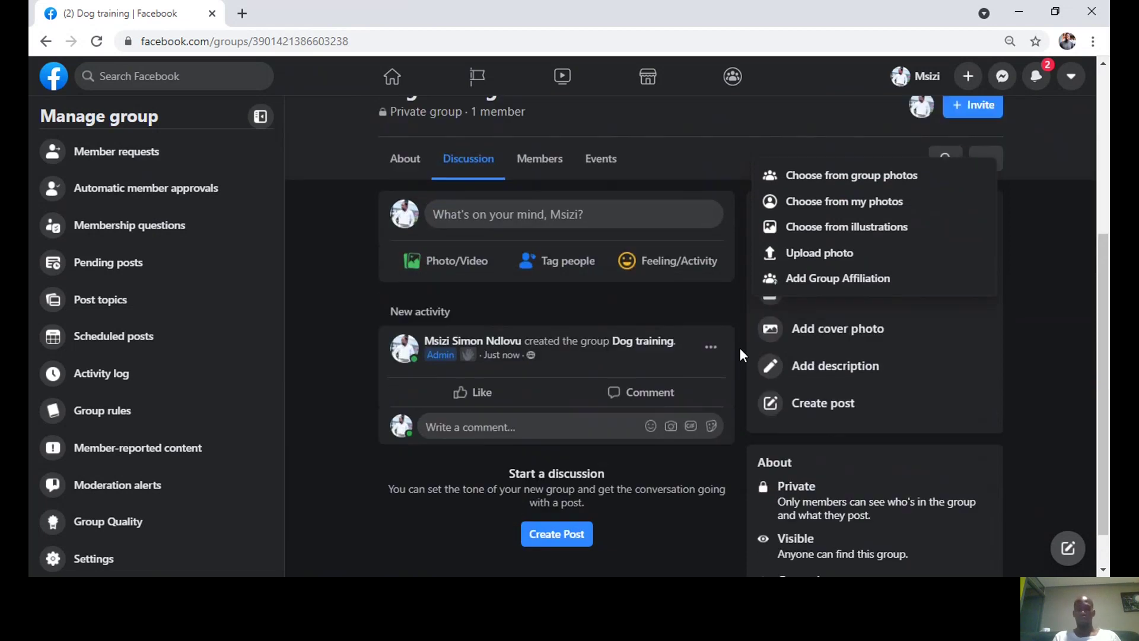
pyautogui.scroll(3, 739, 347)
pyautogui.scroll(-5, 739, 348)
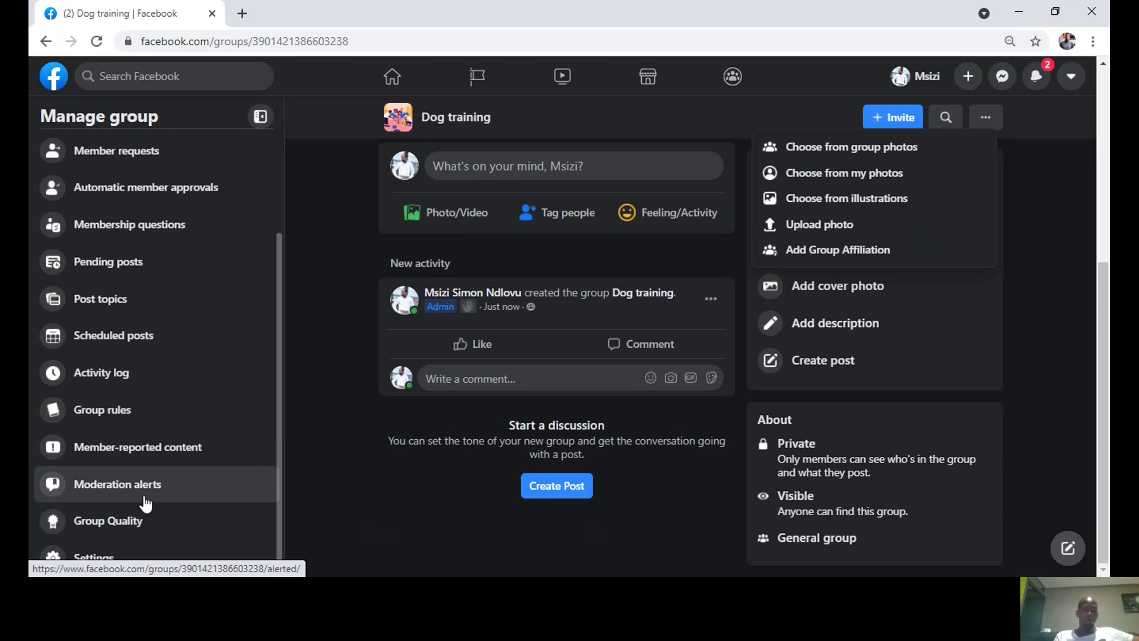
pyautogui.scroll(2, 146, 504)
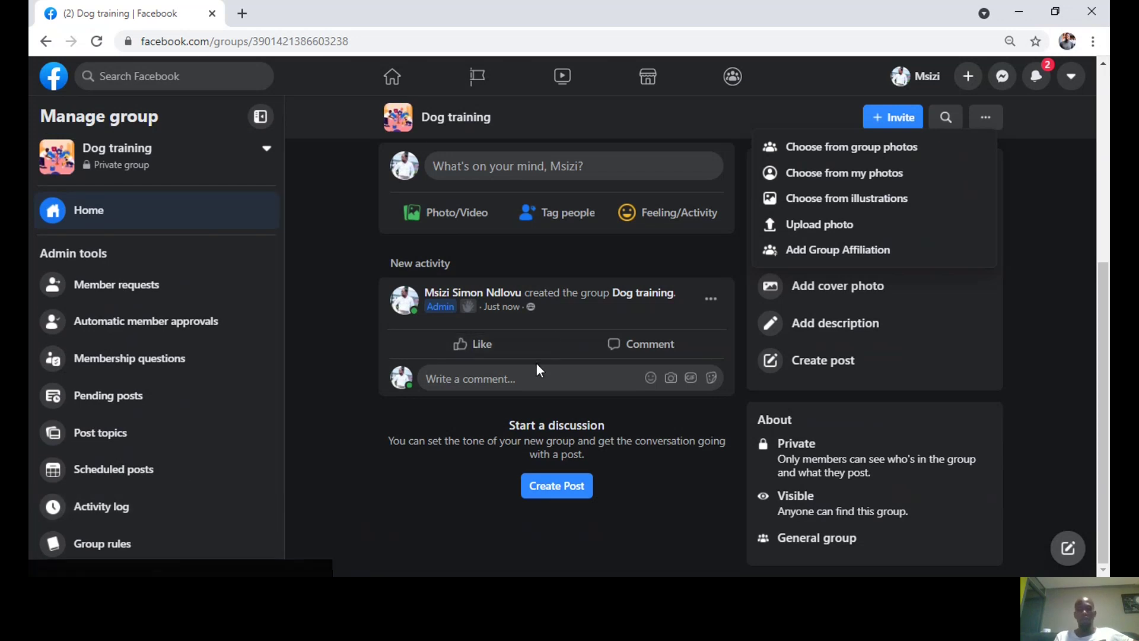
pyautogui.scroll(3, 536, 365)
pyautogui.scroll(3, 537, 366)
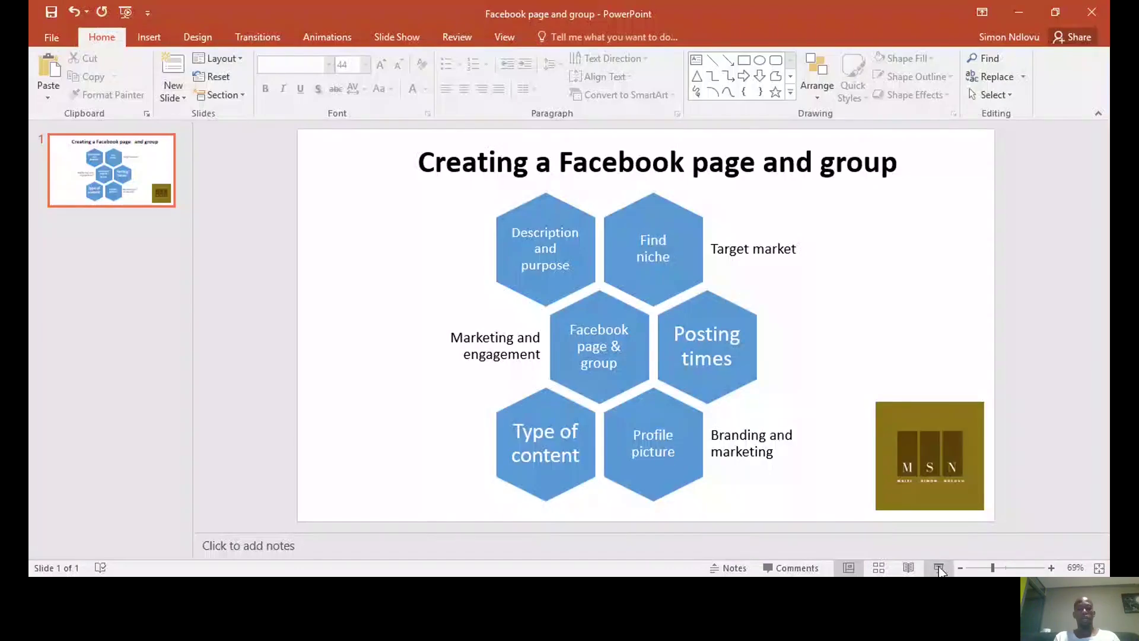
# - Switch to the PowerPoint presentation "Facebook page and group" and present its current slide full screen
pyautogui.click(938, 568)
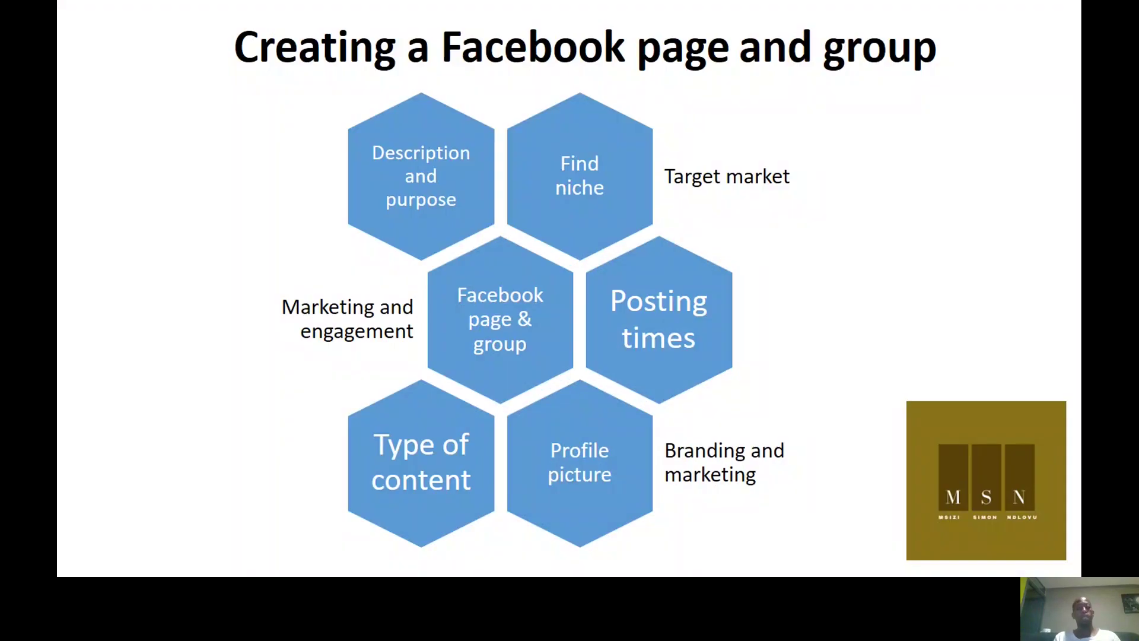